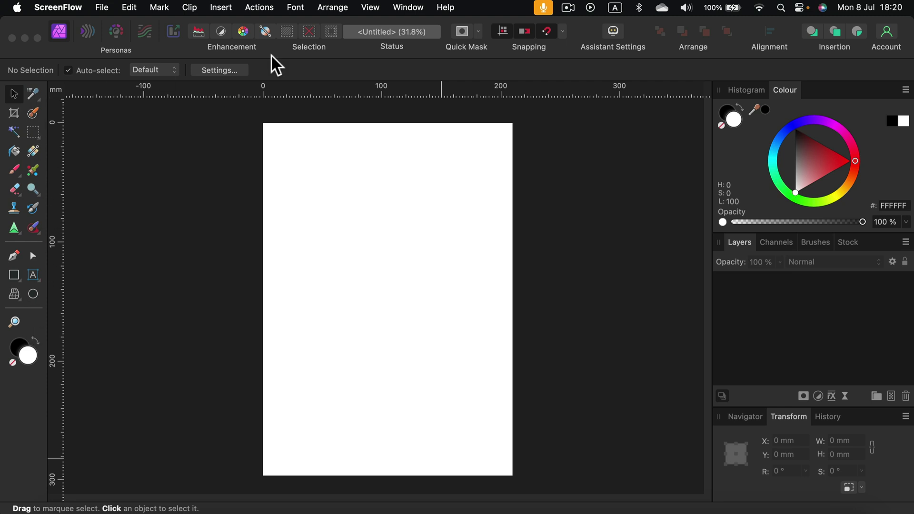
Step: Make Affinity Photo 2 active, showing the blank untitled portrait document at 31.8%
{"action": "left_click", "coordinate": [198, 218]}
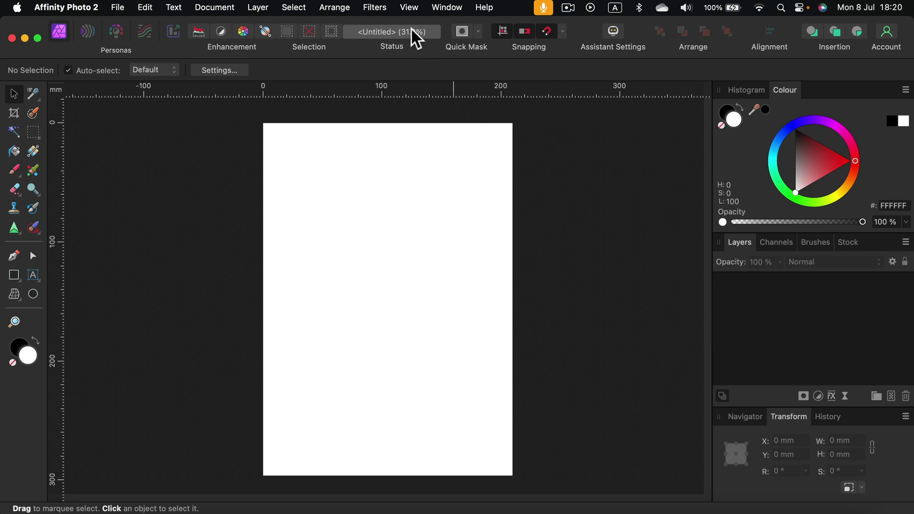
{"action": "left_click", "coordinate": [406, 8]}
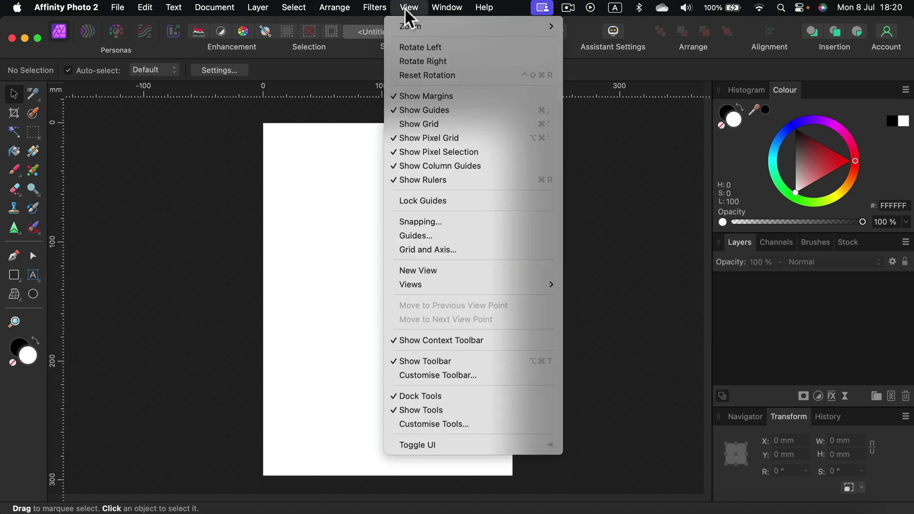
{"action": "mouse_move", "coordinate": [454, 8]}
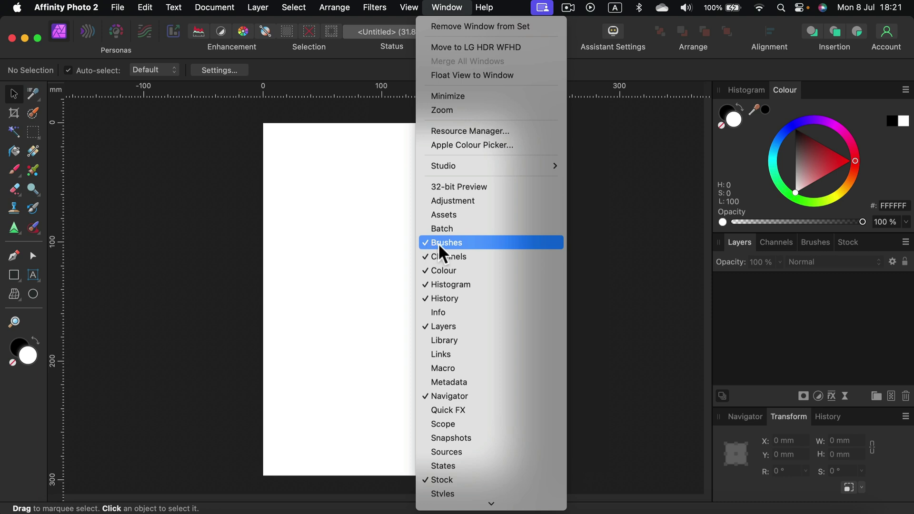
Step: Float the Brushes panel over the canvas, dock it back, float it again and close it
{"action": "left_click", "coordinate": [610, 170]}
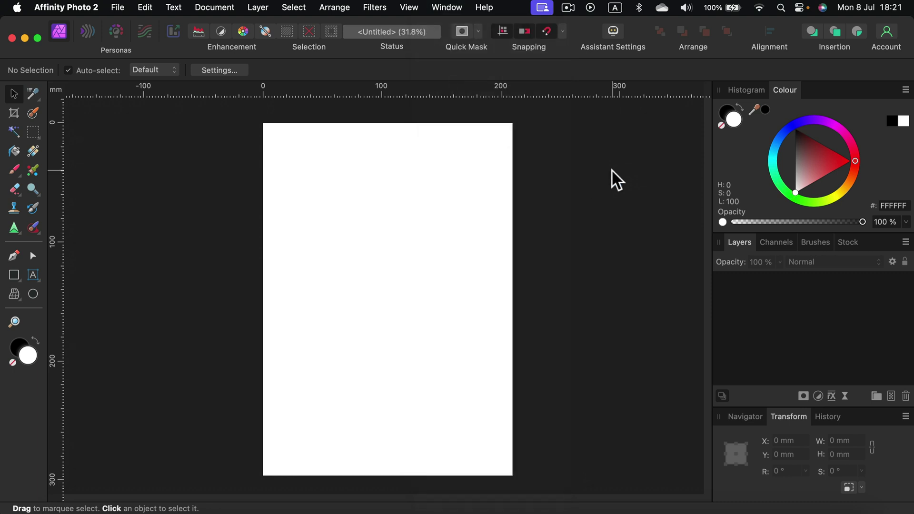
{"action": "left_click", "coordinate": [779, 243]}
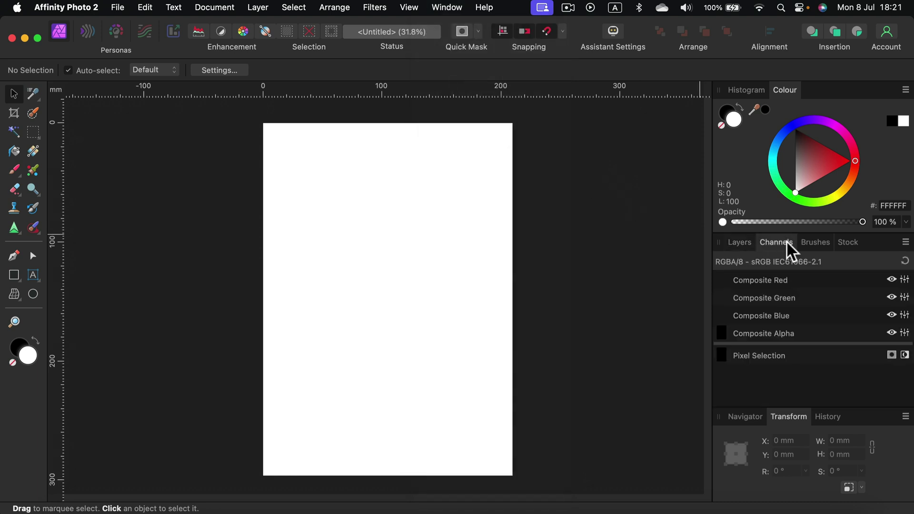
{"action": "left_click", "coordinate": [813, 243]}
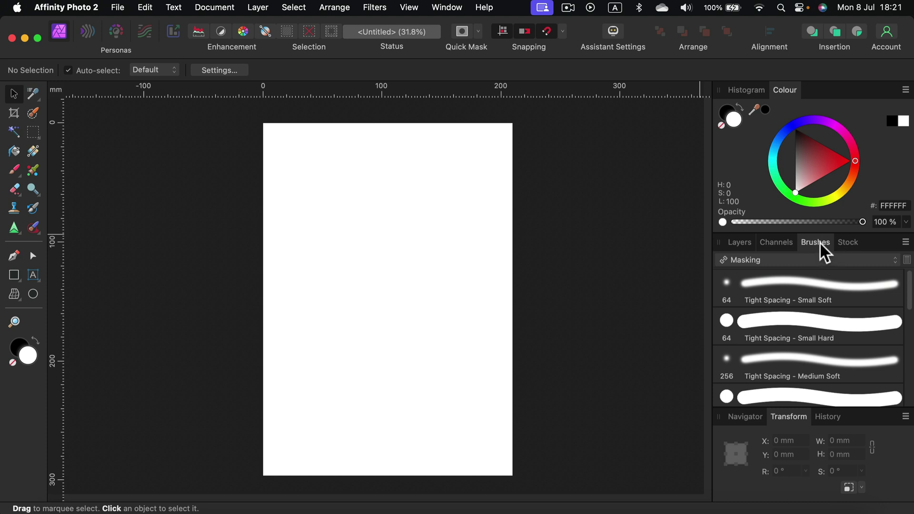
{"action": "mouse_move", "coordinate": [820, 242]}
{"action": "left_mouse_down"}
{"action": "mouse_move", "coordinate": [635, 241]}
{"action": "mouse_move", "coordinate": [483, 130]}
{"action": "mouse_move", "coordinate": [475, 143]}
{"action": "left_mouse_up"}
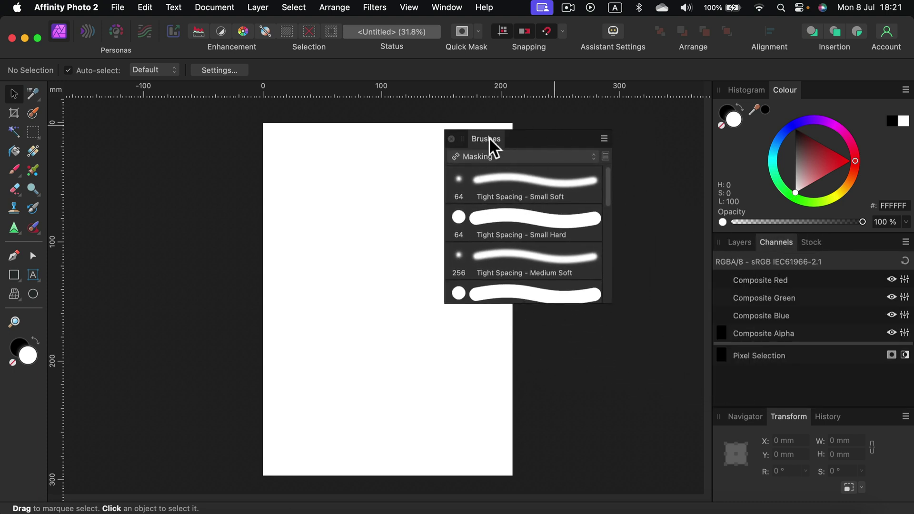
{"action": "mouse_move", "coordinate": [489, 137]}
{"action": "left_mouse_down"}
{"action": "mouse_move", "coordinate": [510, 165]}
{"action": "mouse_move", "coordinate": [546, 143]}
{"action": "mouse_move", "coordinate": [615, 183]}
{"action": "mouse_move", "coordinate": [763, 241]}
{"action": "mouse_move", "coordinate": [824, 250]}
{"action": "mouse_move", "coordinate": [851, 120]}
{"action": "mouse_move", "coordinate": [845, 88]}
{"action": "mouse_move", "coordinate": [861, 88]}
{"action": "mouse_move", "coordinate": [754, 157]}
{"action": "mouse_move", "coordinate": [531, 195]}
{"action": "mouse_move", "coordinate": [731, 203]}
{"action": "mouse_move", "coordinate": [60, 189]}
{"action": "mouse_move", "coordinate": [93, 187]}
{"action": "mouse_move", "coordinate": [71, 188]}
{"action": "left_mouse_up"}
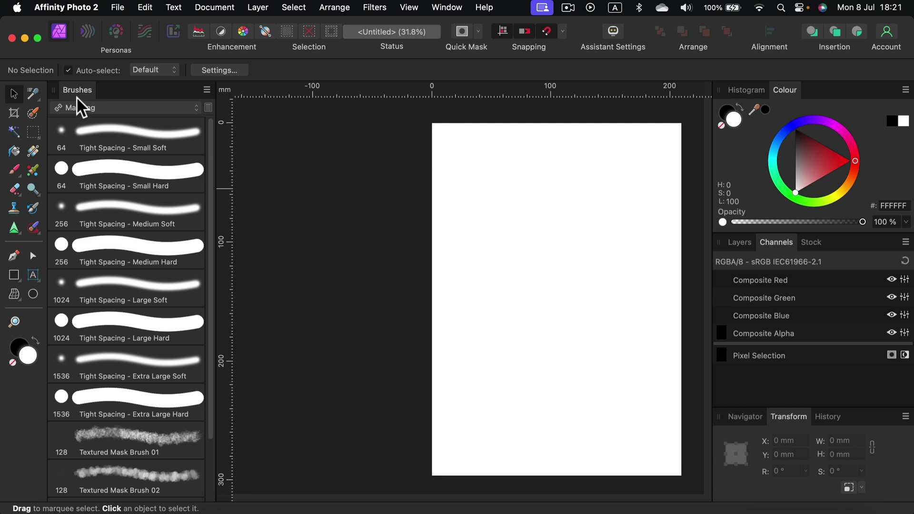
{"action": "mouse_move", "coordinate": [76, 96]}
{"action": "left_mouse_down"}
{"action": "mouse_move", "coordinate": [342, 159]}
{"action": "mouse_move", "coordinate": [371, 119]}
{"action": "mouse_move", "coordinate": [568, 118]}
{"action": "left_mouse_up"}
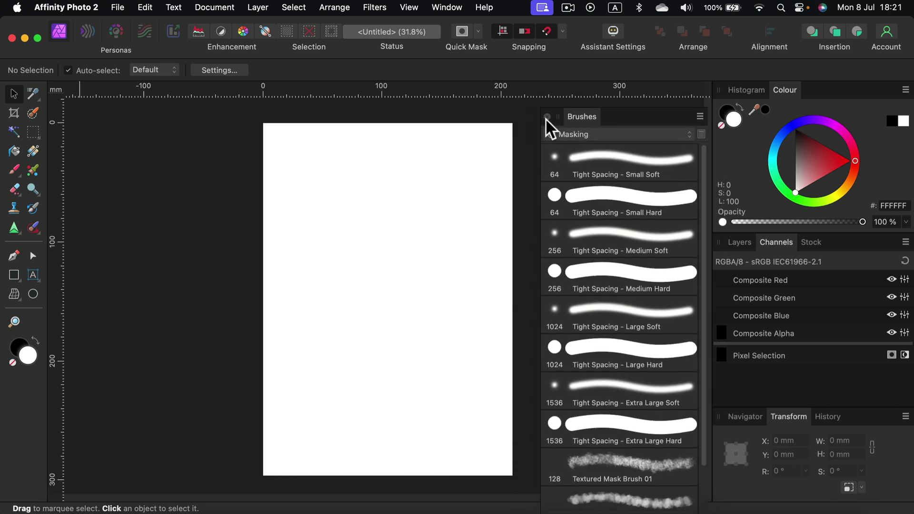
{"action": "left_click", "coordinate": [546, 116]}
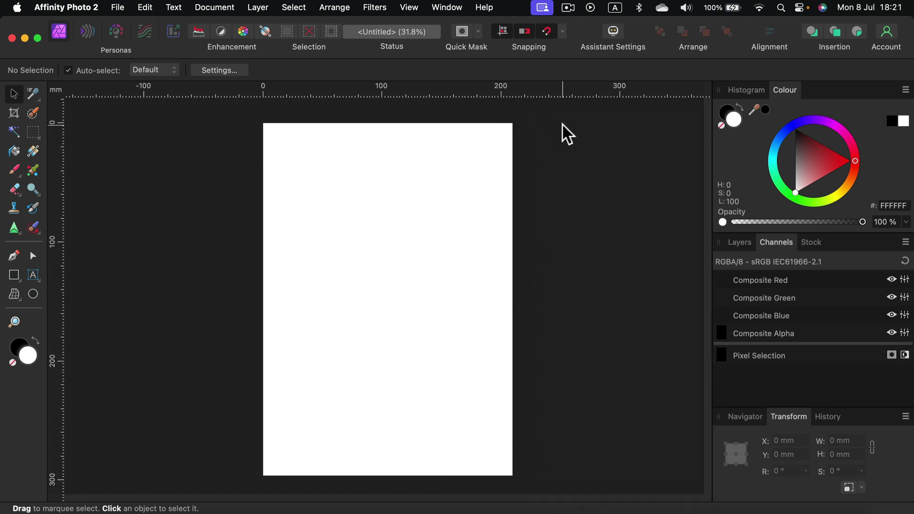
Step: Reopen the Brushes panel from the Window menu and dock it beside Layers
{"action": "left_click", "coordinate": [740, 242]}
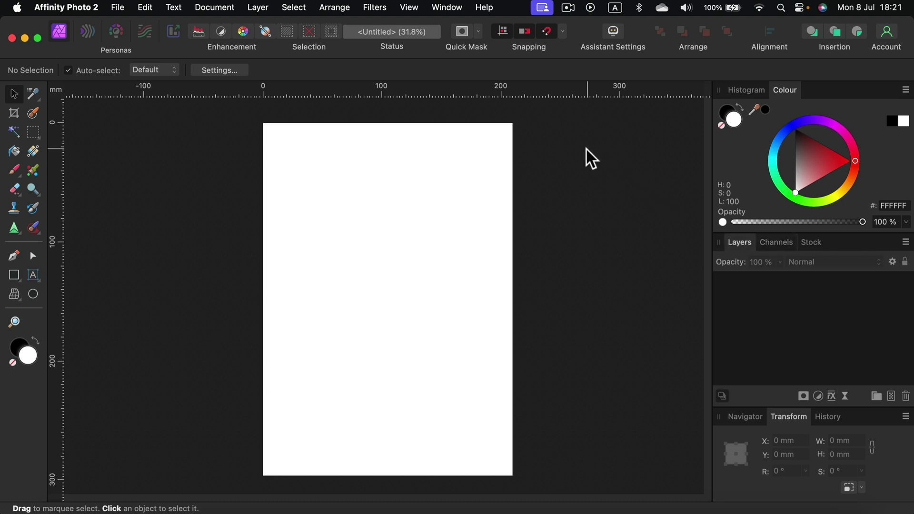
{"action": "left_click", "coordinate": [449, 10]}
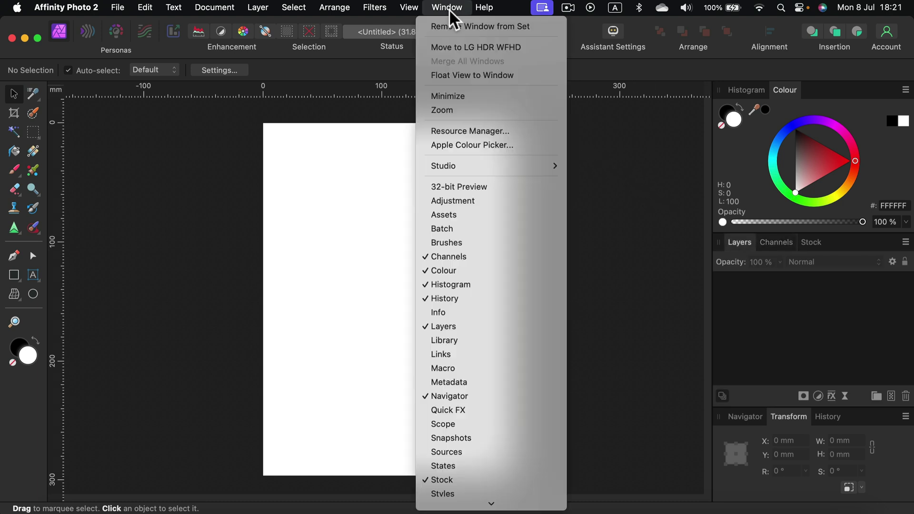
{"action": "left_click", "coordinate": [447, 243]}
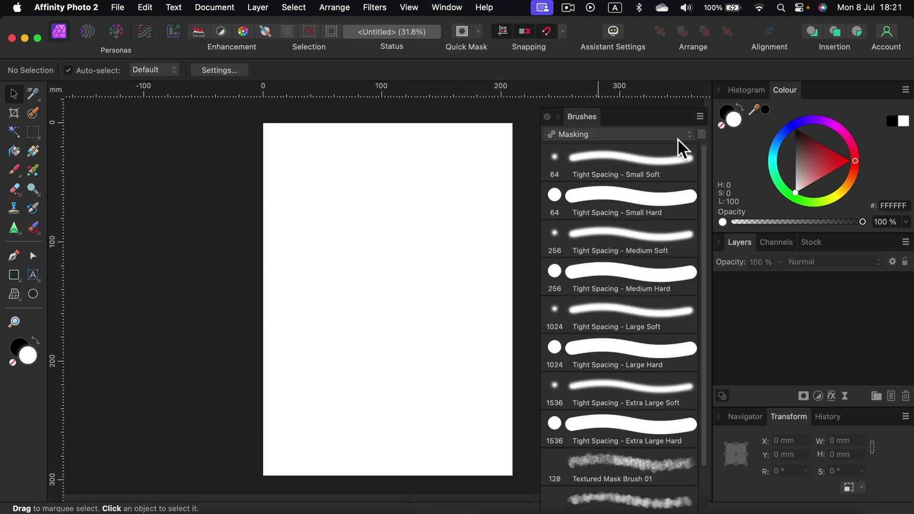
{"action": "mouse_move", "coordinate": [602, 118]}
{"action": "left_mouse_down"}
{"action": "mouse_move", "coordinate": [756, 235]}
{"action": "mouse_move", "coordinate": [817, 248]}
{"action": "left_mouse_up"}
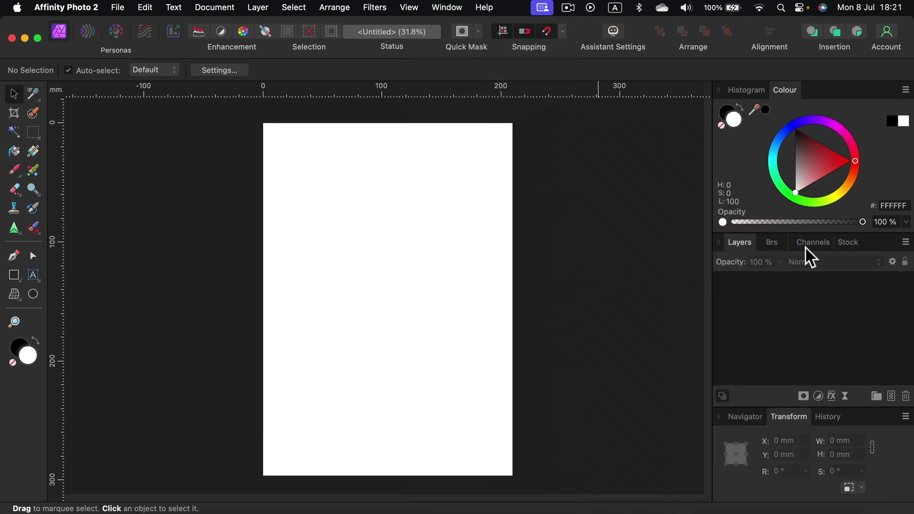
Step: Check the Layers, Brushes, Channels and Stock tabs, then move Colour ahead of Histogram
{"action": "left_click", "coordinate": [740, 243]}
{"action": "left_click", "coordinate": [768, 242]}
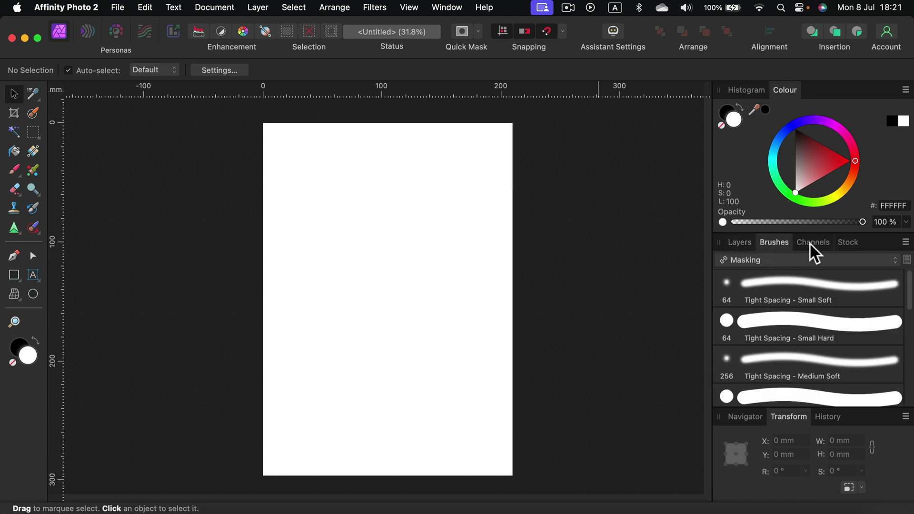
{"action": "left_click", "coordinate": [809, 241]}
{"action": "left_click", "coordinate": [842, 243]}
{"action": "left_click", "coordinate": [813, 242]}
{"action": "left_click", "coordinate": [774, 243]}
{"action": "left_click", "coordinate": [739, 242]}
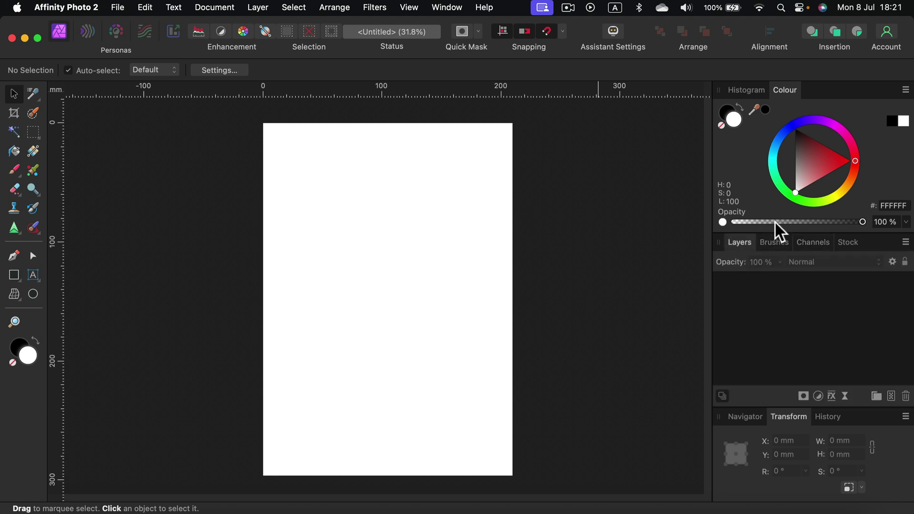
{"action": "left_click", "coordinate": [743, 89]}
{"action": "left_click", "coordinate": [787, 91]}
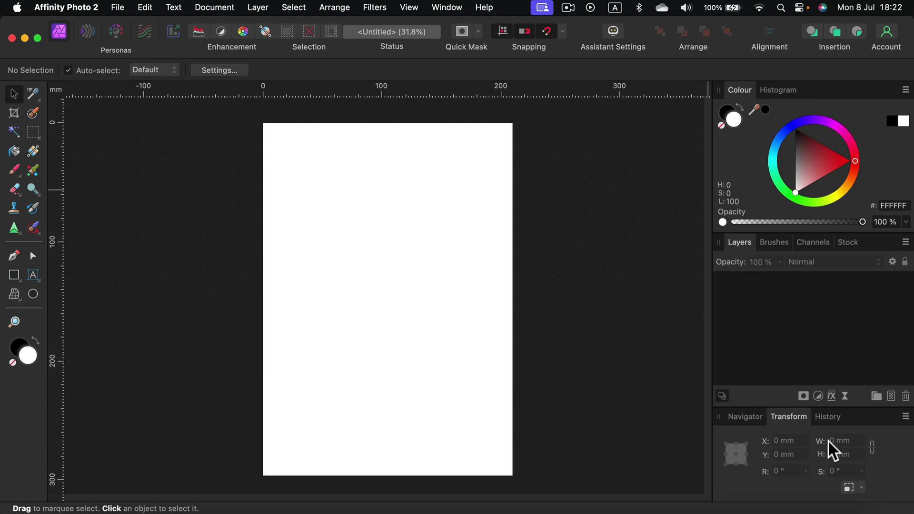
Step: Float the Navigator panel out of the Transform/History group and close it
{"action": "left_click", "coordinate": [731, 421]}
{"action": "left_click_drag", "start_coordinate": [747, 370], "coordinate": [474, 206]}
{"action": "left_click", "coordinate": [444, 203]}
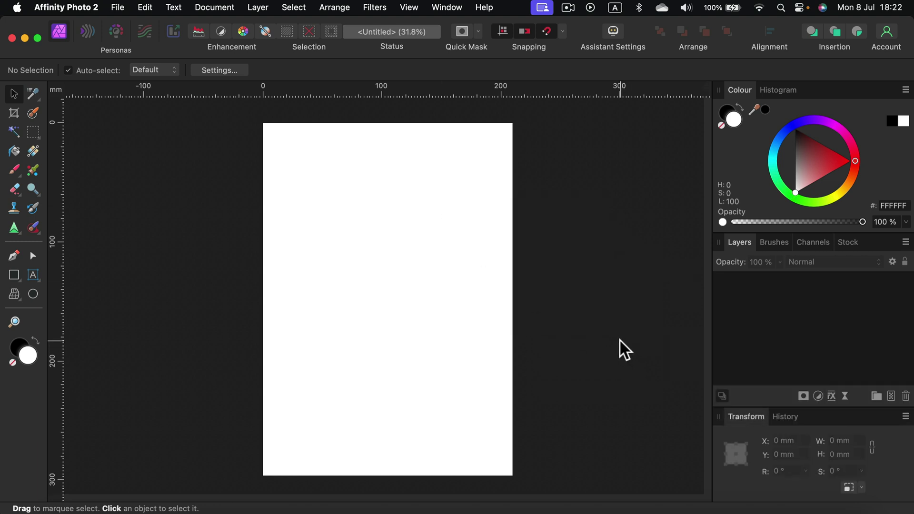
{"action": "left_click", "coordinate": [446, 7]}
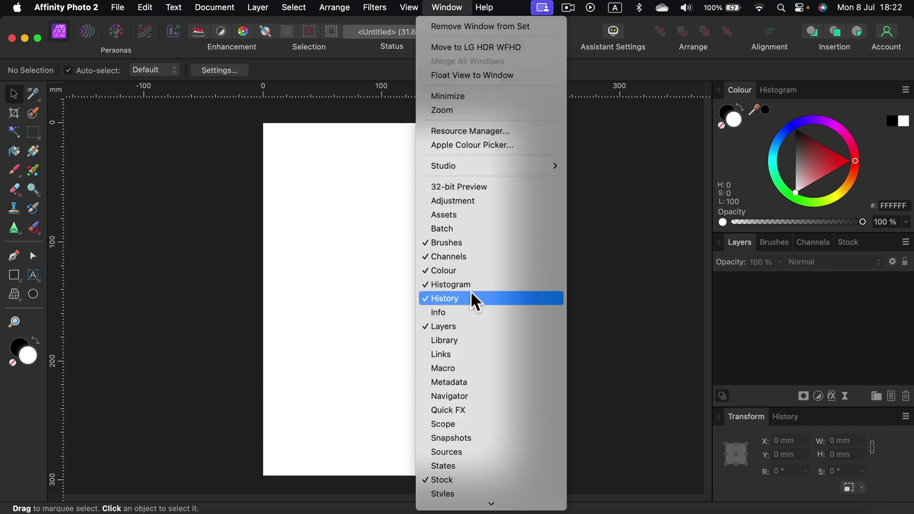
Step: Apply Window > Studio > Reset Studio for the default panel layout, then show Colour
{"action": "scroll", "coordinate": [474, 476], "scroll_direction": "down", "scroll_amount": 3}
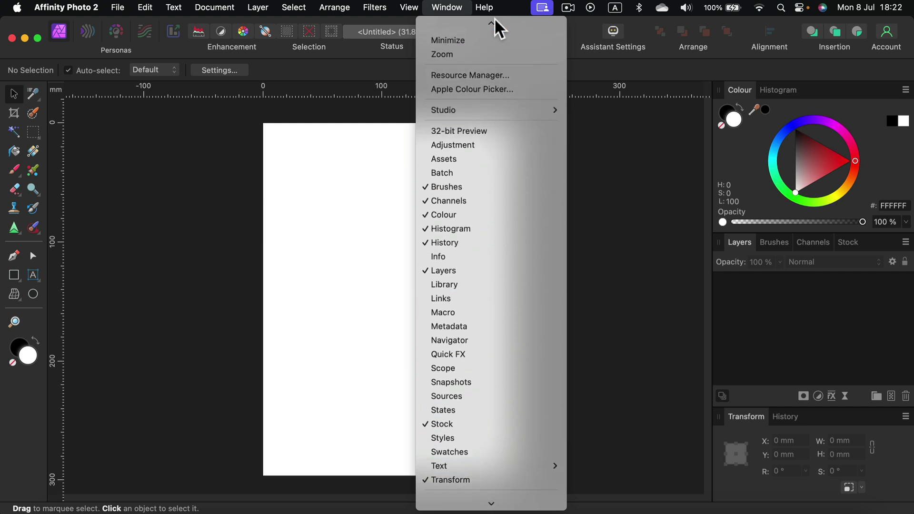
{"action": "mouse_move", "coordinate": [468, 161]}
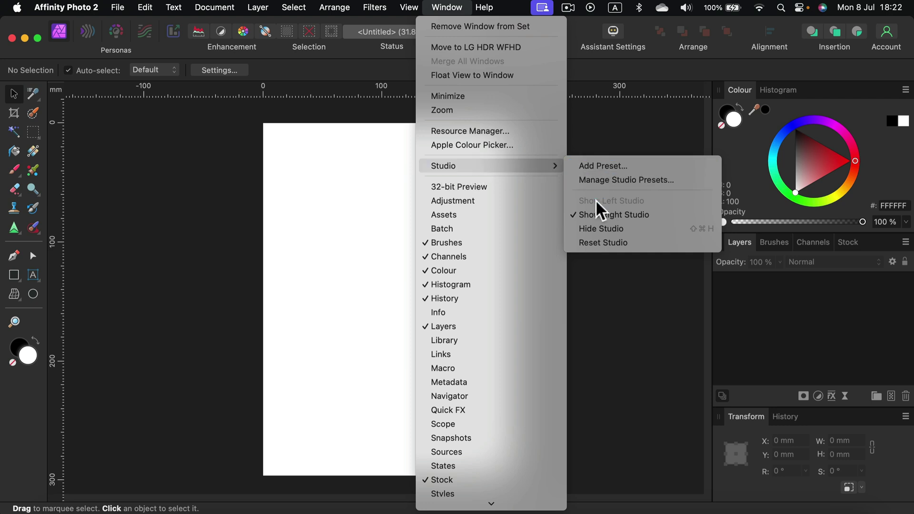
{"action": "left_click", "coordinate": [604, 242]}
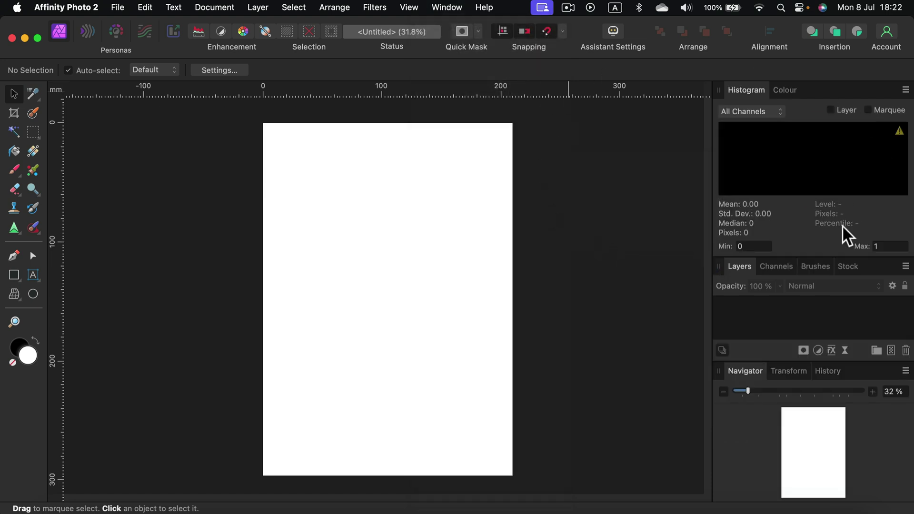
{"action": "left_click", "coordinate": [786, 94]}
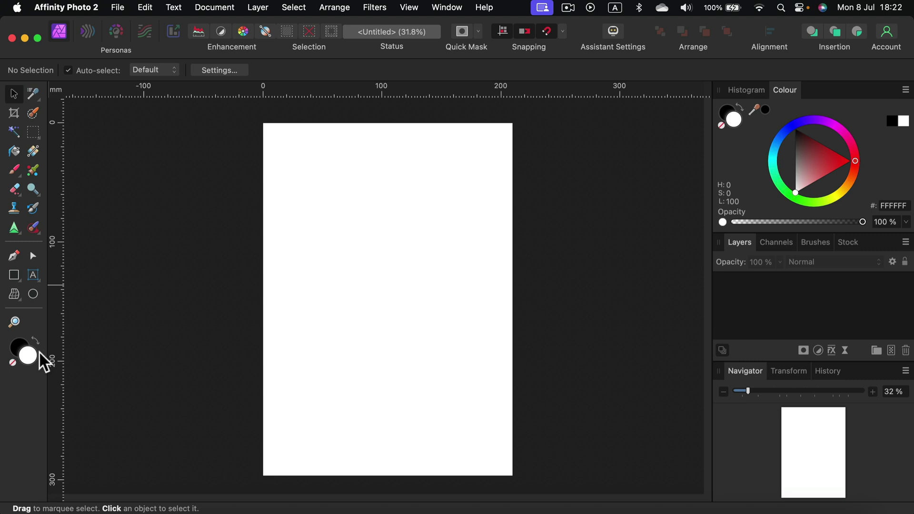
Step: In View > Customise Tools, add a separator and the QR Code tool to the Tools panel
{"action": "left_click", "coordinate": [408, 7]}
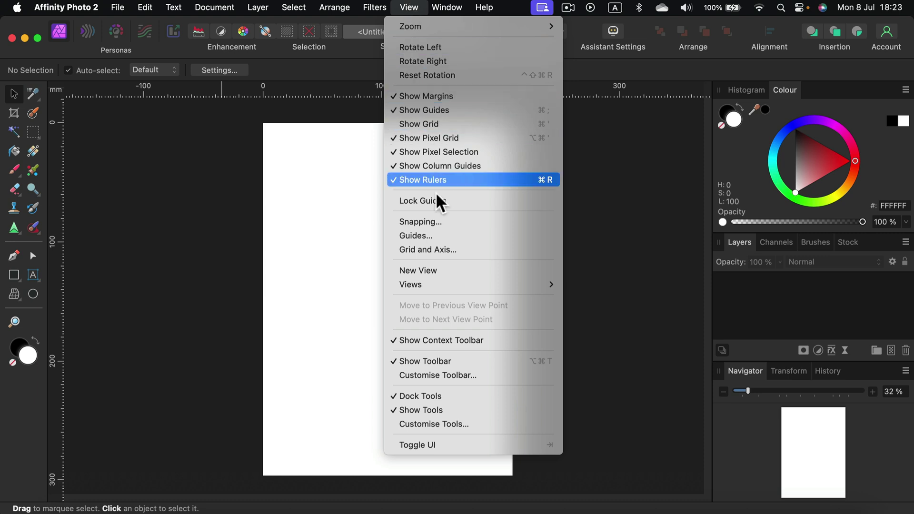
{"action": "left_click", "coordinate": [461, 422]}
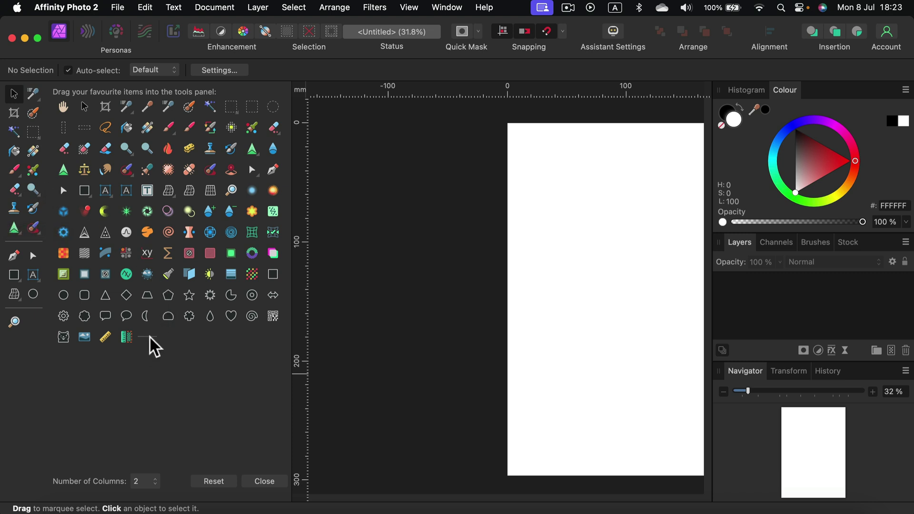
{"action": "left_click_drag", "start_coordinate": [149, 336], "coordinate": [56, 241]}
{"action": "left_click_drag", "start_coordinate": [274, 312], "coordinate": [32, 322]}
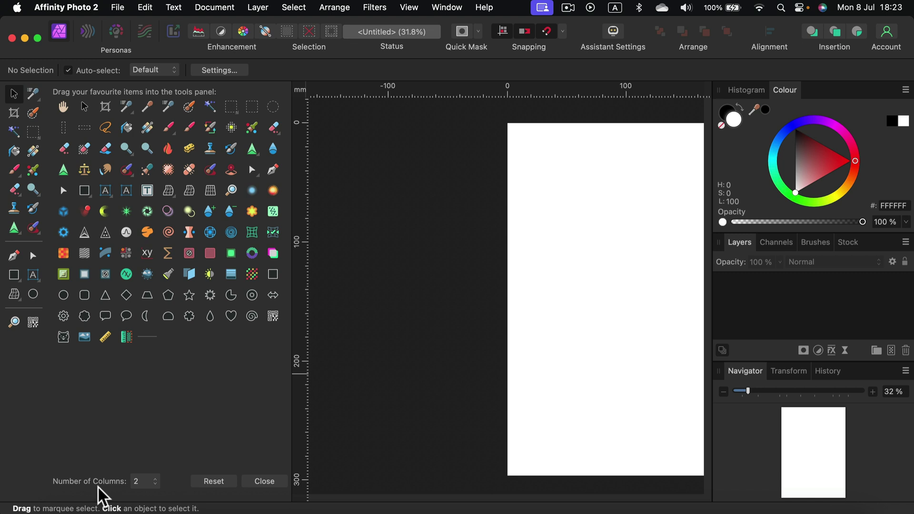
Step: Try 1 and 3 tool columns, settle on 2 columns, and close the customisation dialog
{"action": "left_click", "coordinate": [149, 482]}
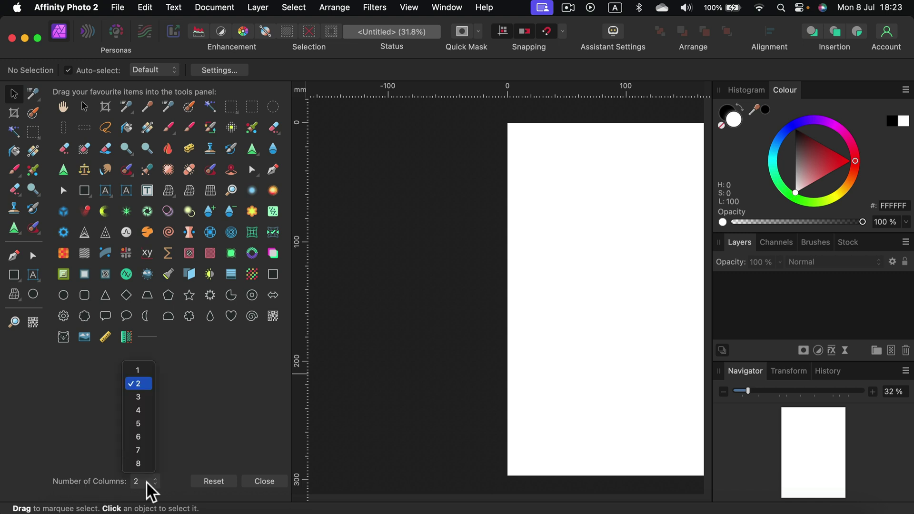
{"action": "left_click", "coordinate": [143, 376]}
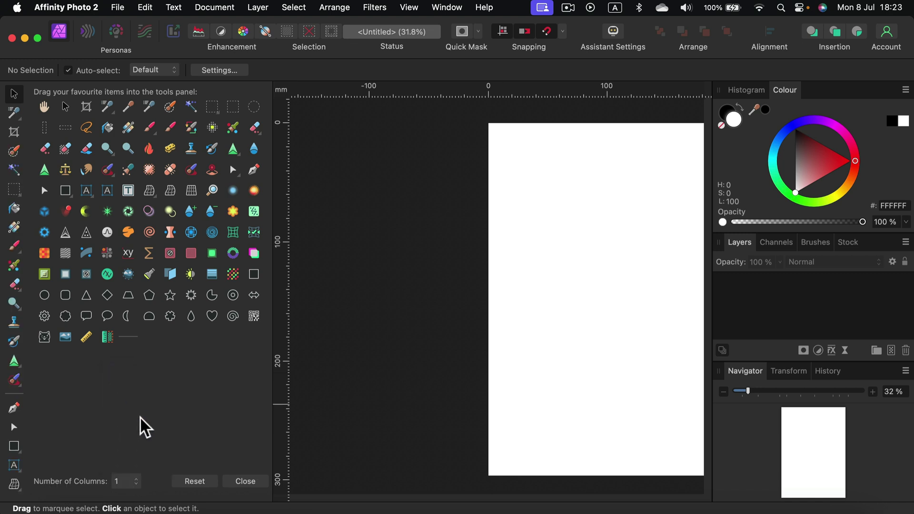
{"action": "left_click", "coordinate": [133, 486]}
{"action": "left_click", "coordinate": [127, 399]}
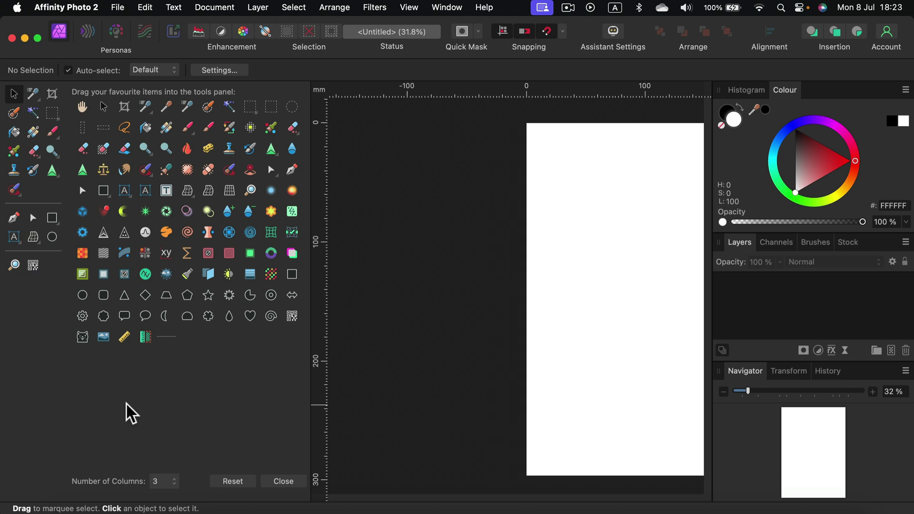
{"action": "left_click", "coordinate": [174, 481]}
{"action": "left_click", "coordinate": [158, 472]}
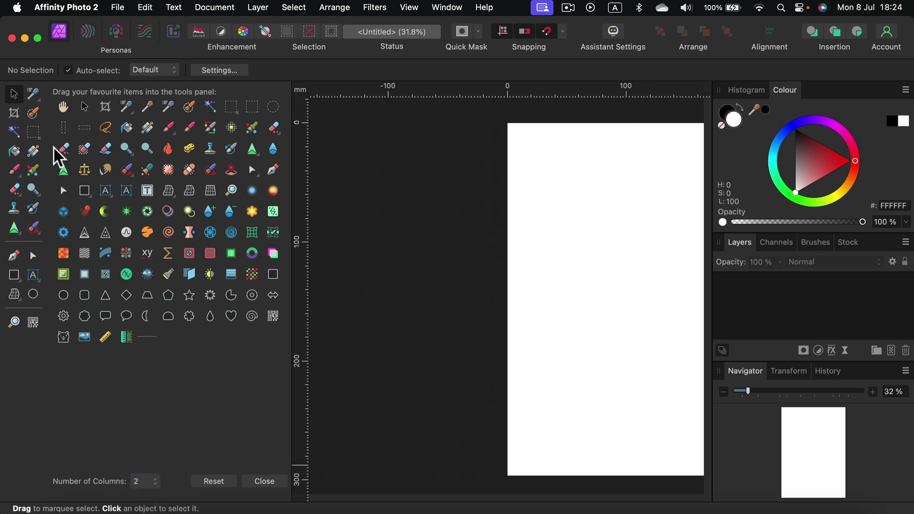
{"action": "left_click", "coordinate": [268, 481]}
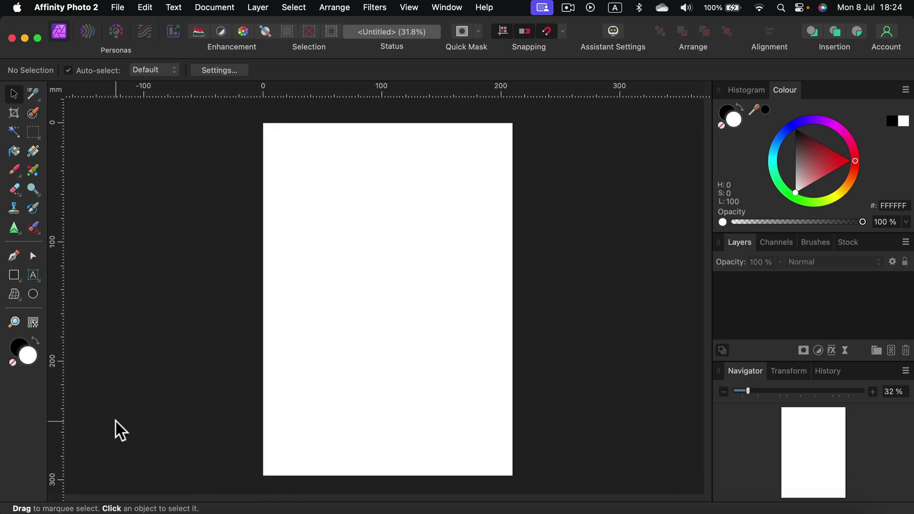
{"action": "left_click", "coordinate": [18, 274]}
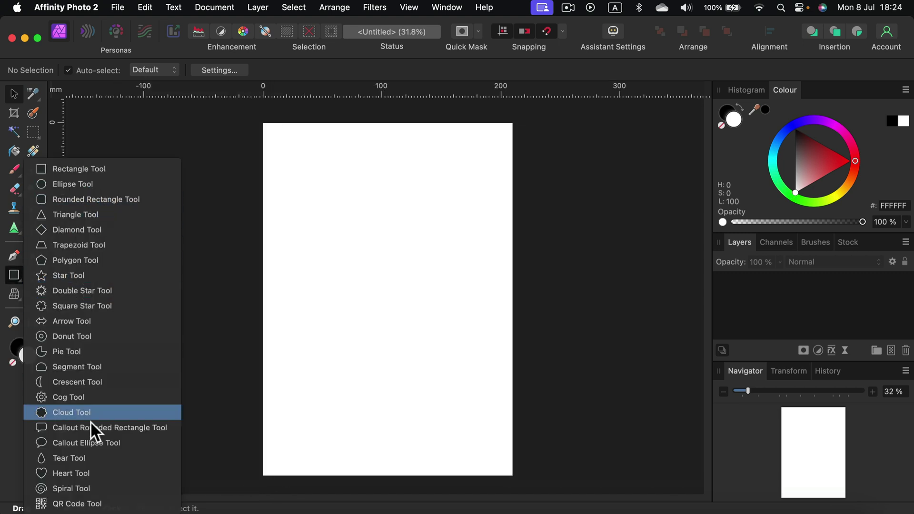
{"action": "left_click", "coordinate": [14, 420]}
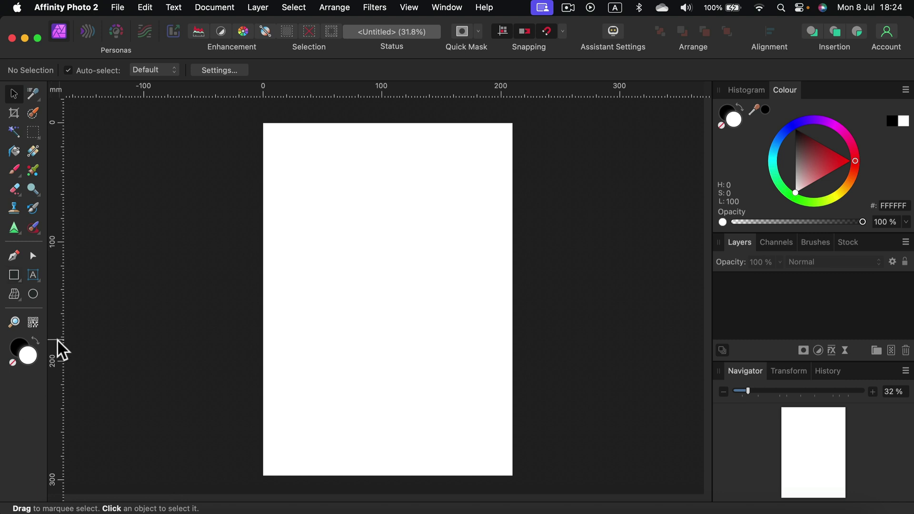
{"action": "left_click", "coordinate": [33, 321]}
{"action": "left_click_drag", "start_coordinate": [282, 167], "coordinate": [455, 319]}
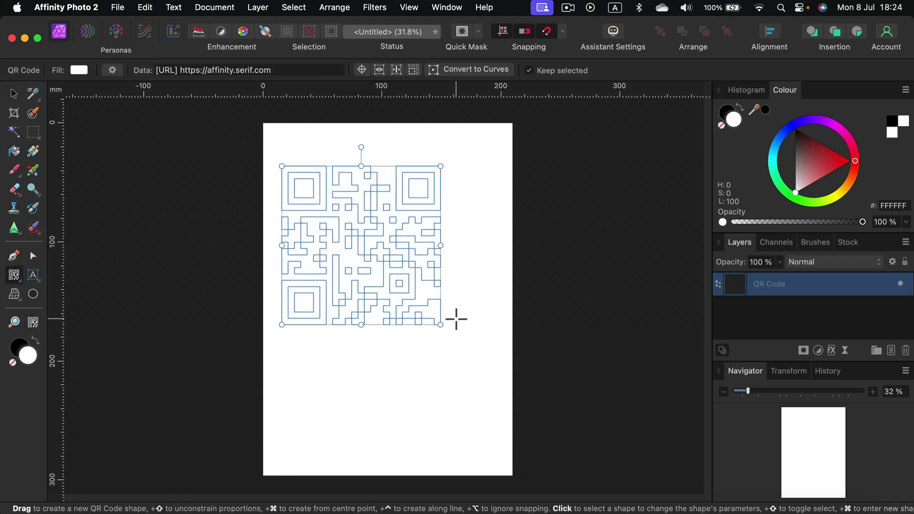
{"action": "left_click_drag", "start_coordinate": [854, 164], "coordinate": [788, 123]}
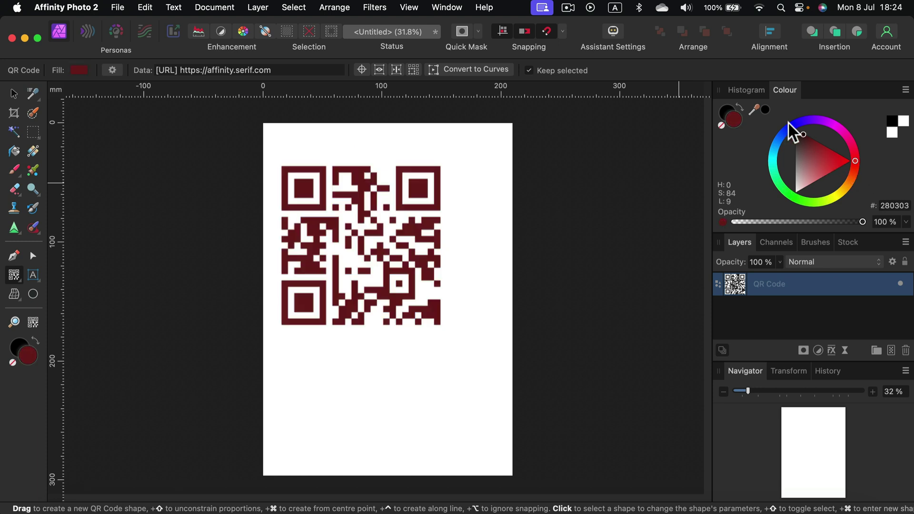
{"action": "key", "text": "Delete"}
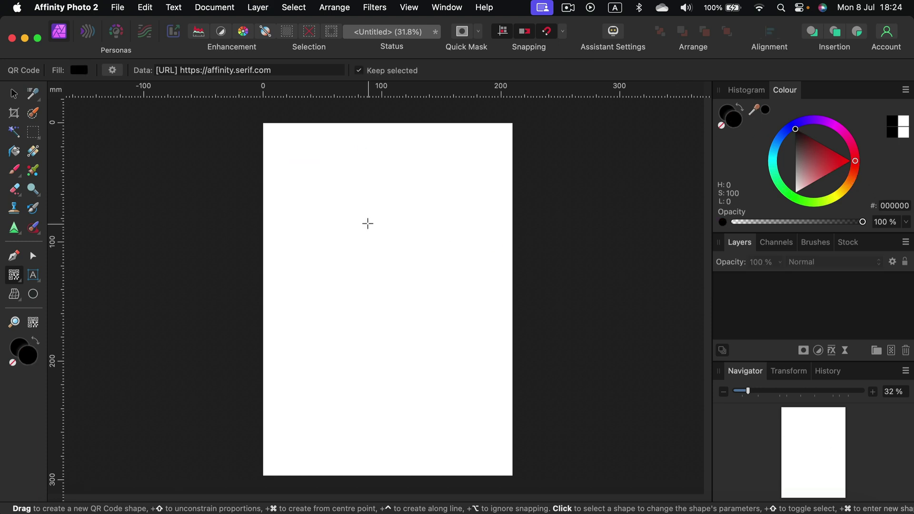
{"action": "left_click", "coordinate": [11, 95]}
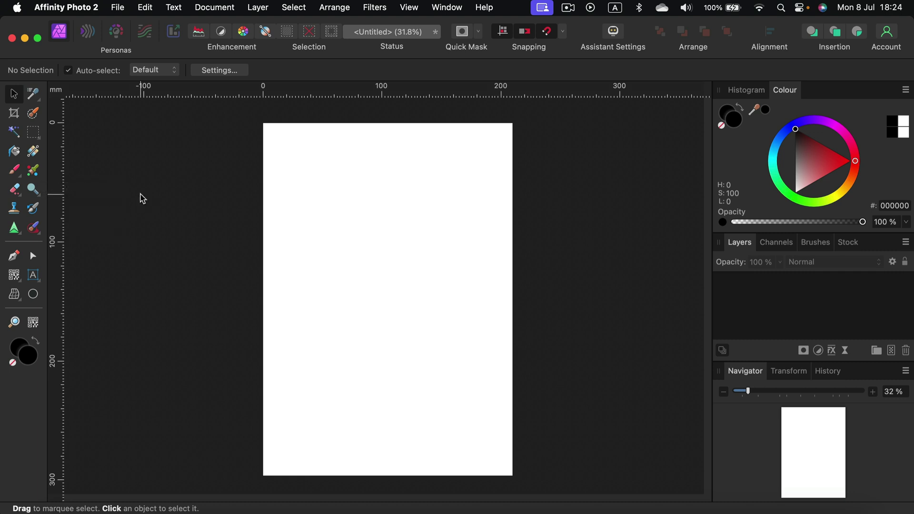
Step: In Settings > User Interface, lighten background grey slightly, raise Text Contrast, and max UI Brightness
{"action": "left_click", "coordinate": [90, 7]}
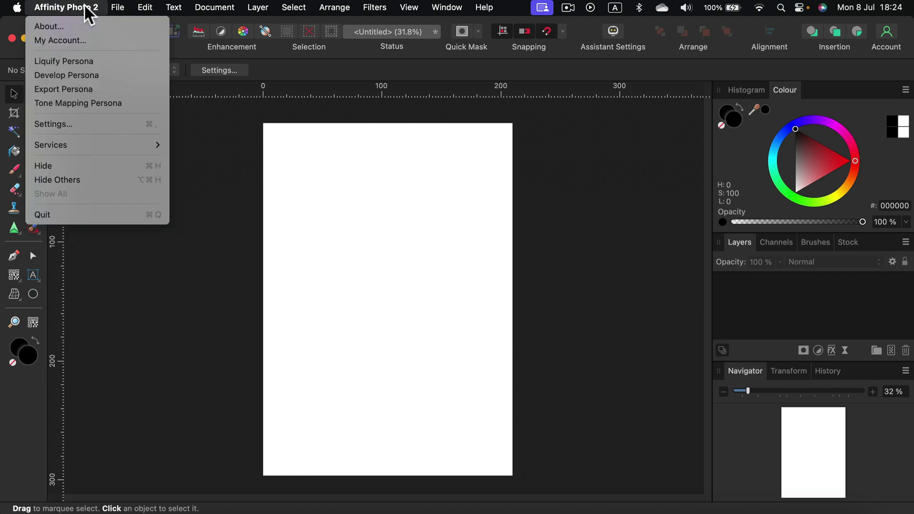
{"action": "left_click", "coordinate": [79, 123]}
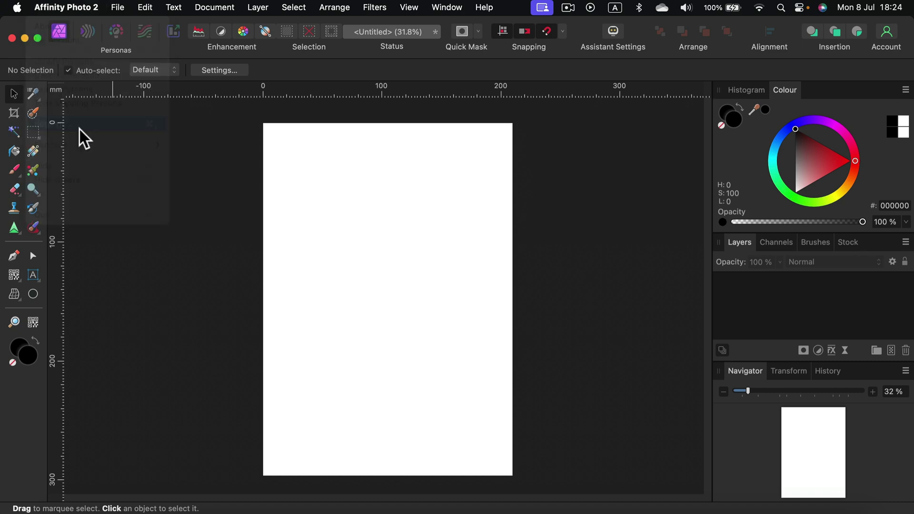
{"action": "left_click", "coordinate": [271, 211]}
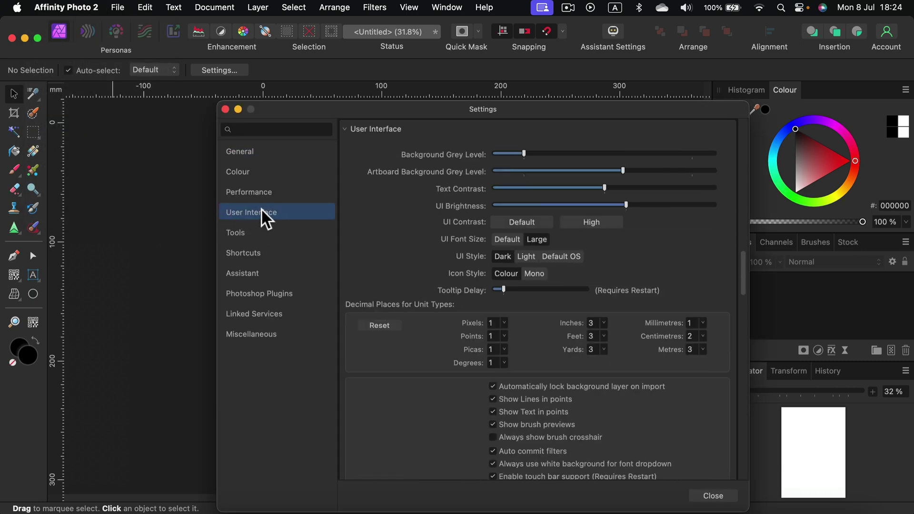
{"action": "left_click_drag", "start_coordinate": [400, 115], "coordinate": [377, 182]}
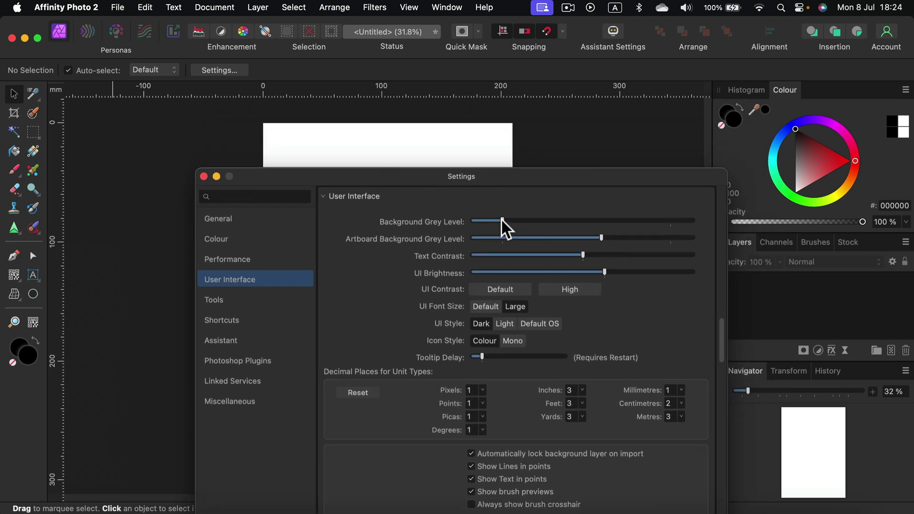
{"action": "mouse_move", "coordinate": [502, 219]}
{"action": "left_mouse_down"}
{"action": "mouse_move", "coordinate": [667, 228]}
{"action": "mouse_move", "coordinate": [509, 222]}
{"action": "left_mouse_up"}
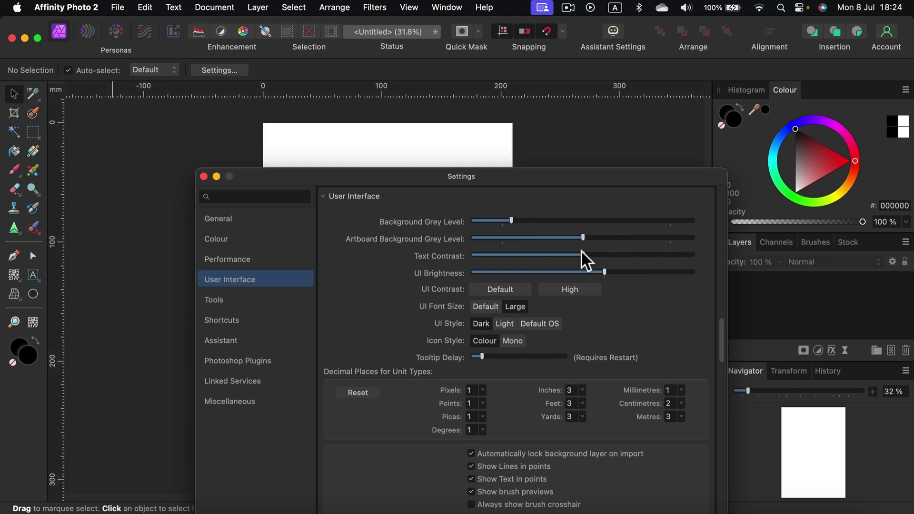
{"action": "left_click_drag", "start_coordinate": [583, 255], "coordinate": [611, 257]}
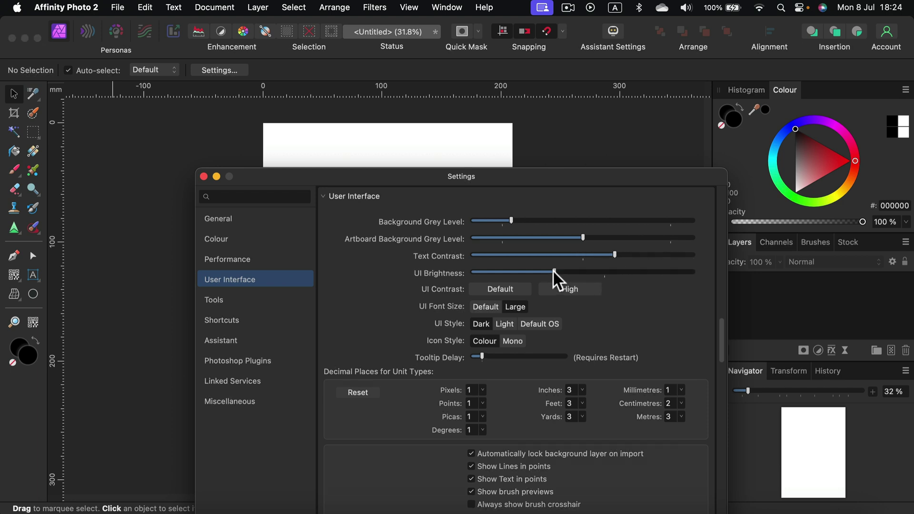
{"action": "left_click_drag", "start_coordinate": [616, 272], "coordinate": [704, 278]}
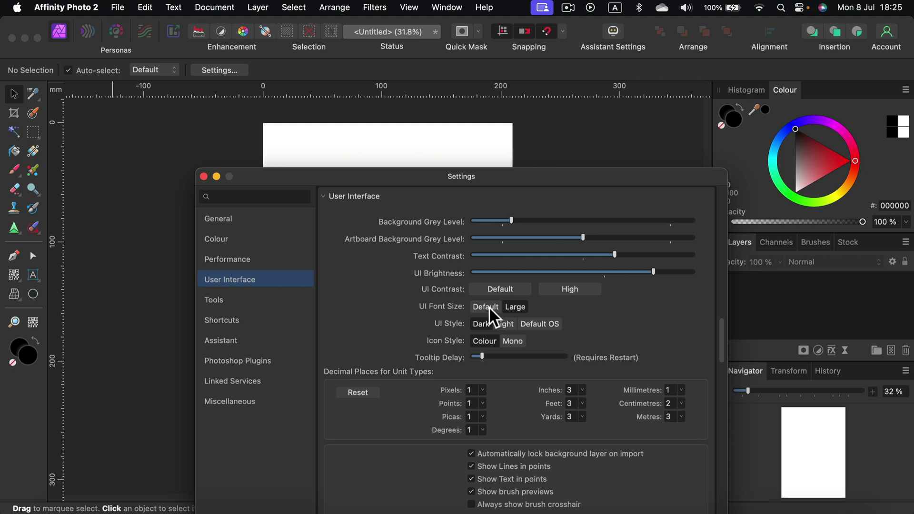
Step: Try Large font, light theme and monochrome icons, keeping Default font, dark theme, Colour icons
{"action": "left_click", "coordinate": [483, 308]}
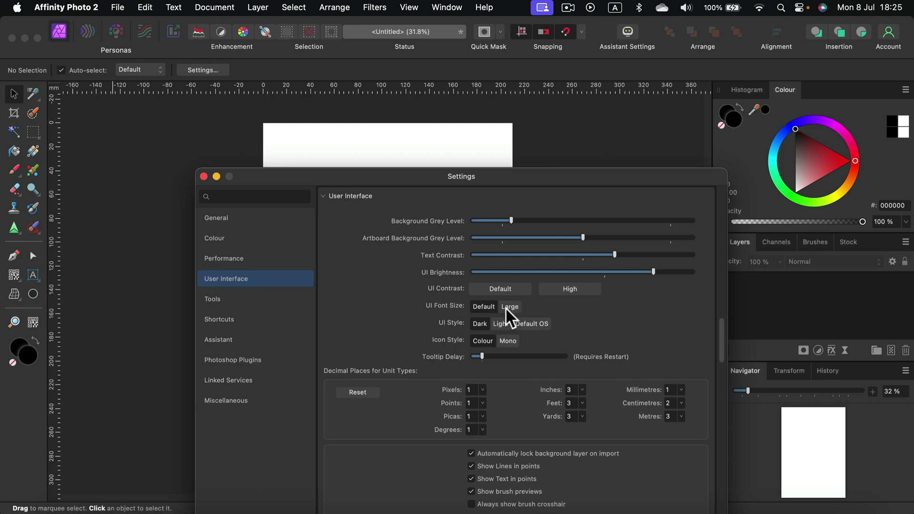
{"action": "left_click", "coordinate": [508, 307]}
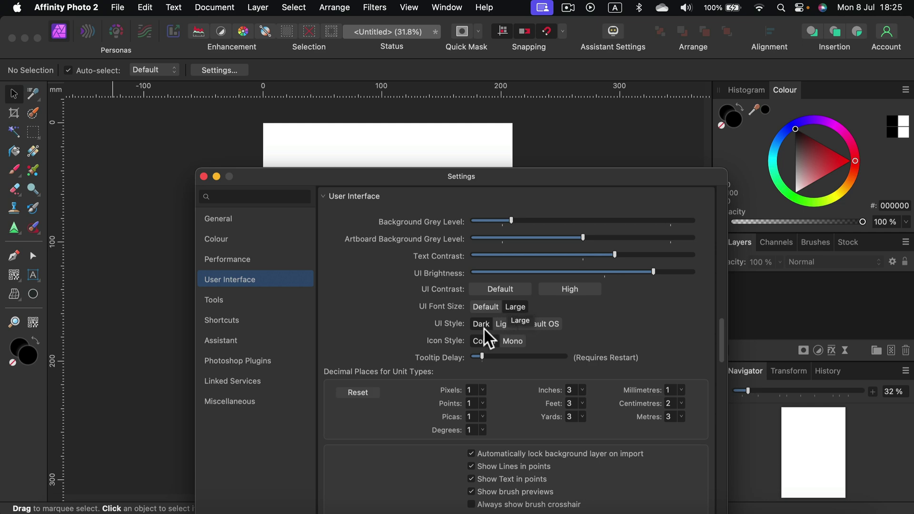
{"action": "left_click", "coordinate": [498, 323]}
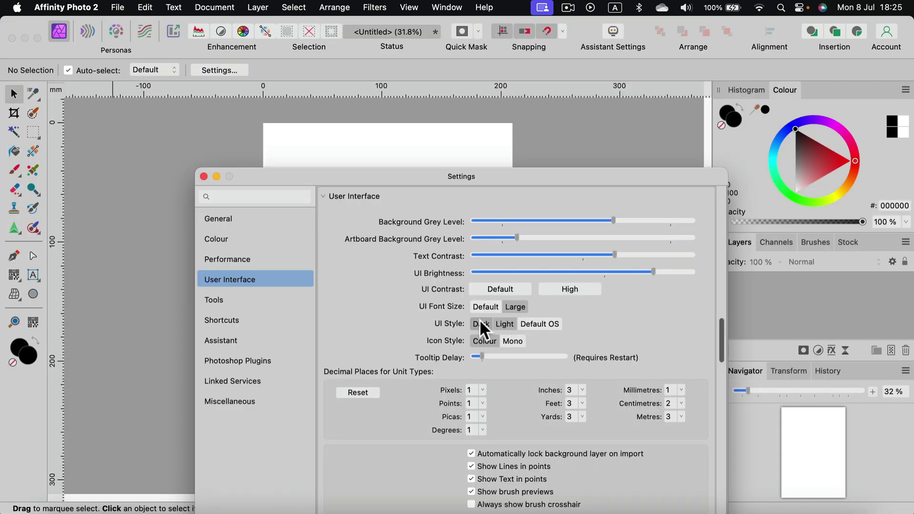
{"action": "left_click", "coordinate": [480, 324]}
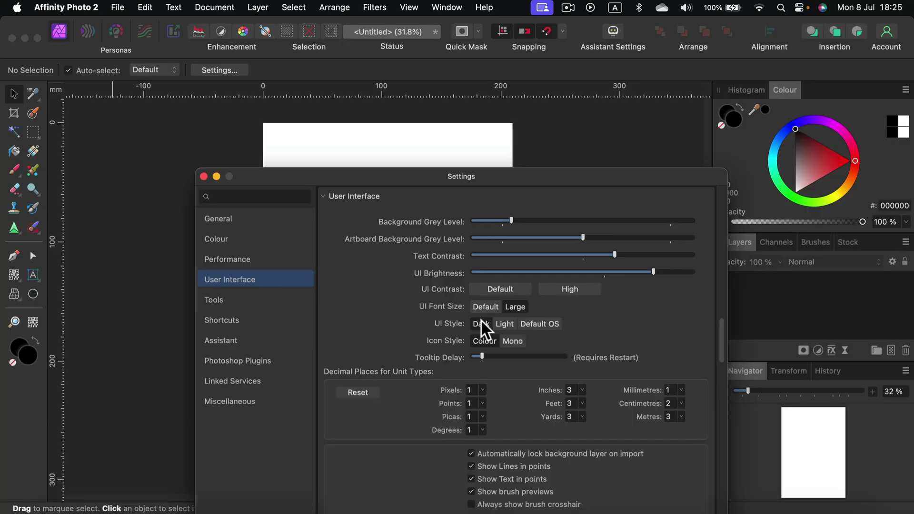
{"action": "left_click", "coordinate": [516, 340]}
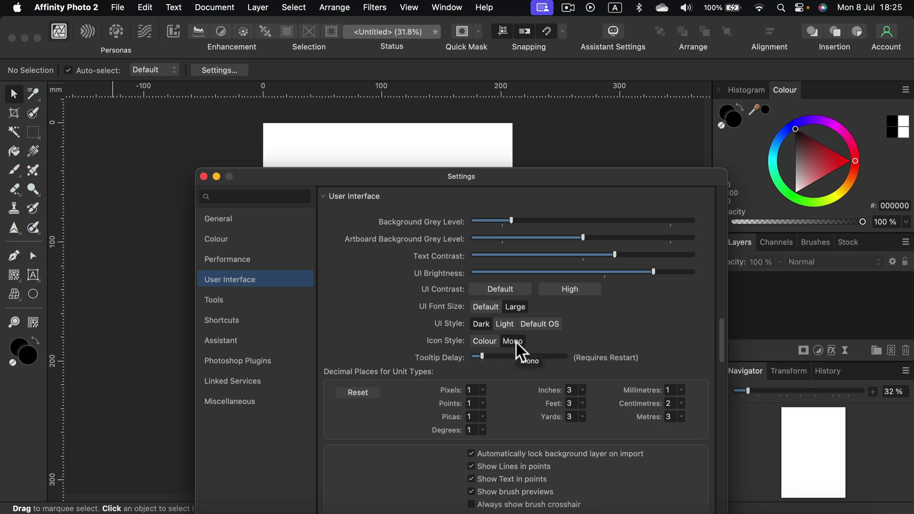
{"action": "left_click", "coordinate": [484, 340]}
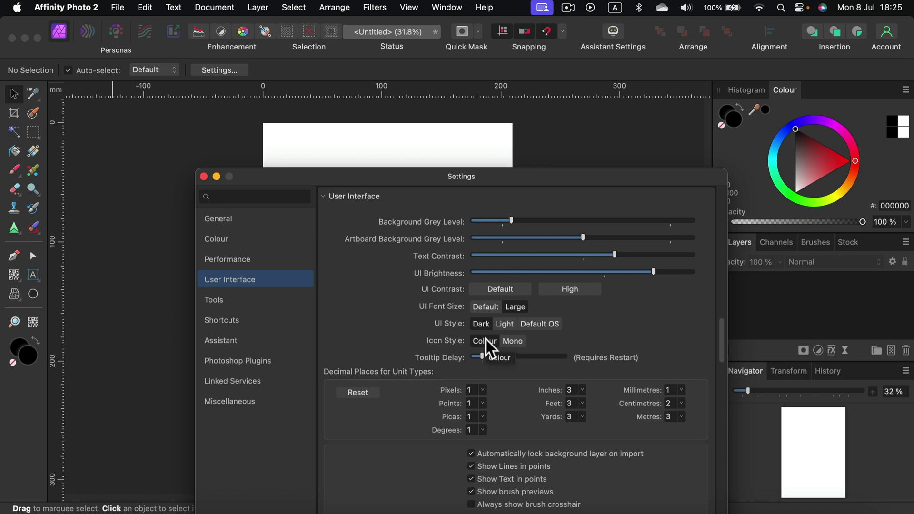
Step: Move the Settings dialog higher up the screen and close it
{"action": "left_click_drag", "start_coordinate": [442, 182], "coordinate": [418, 42]}
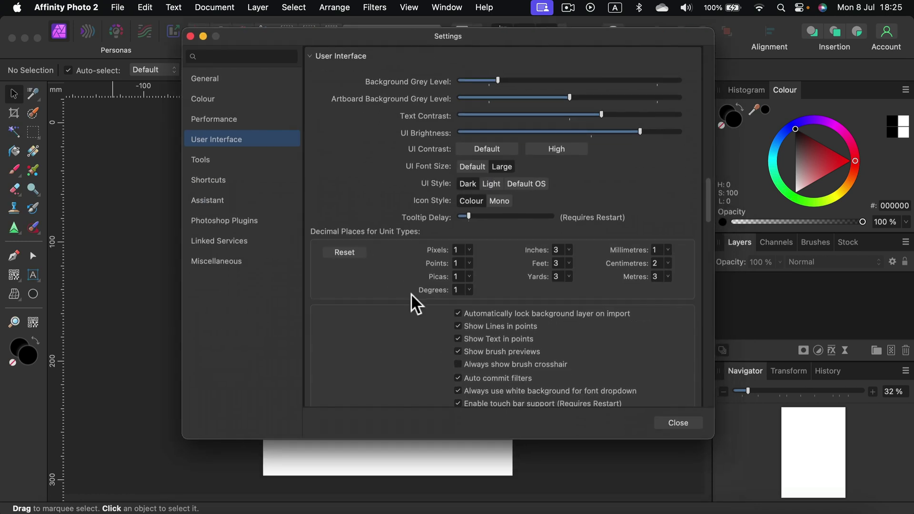
{"action": "scroll", "coordinate": [400, 151], "scroll_direction": "up", "scroll_amount": 3}
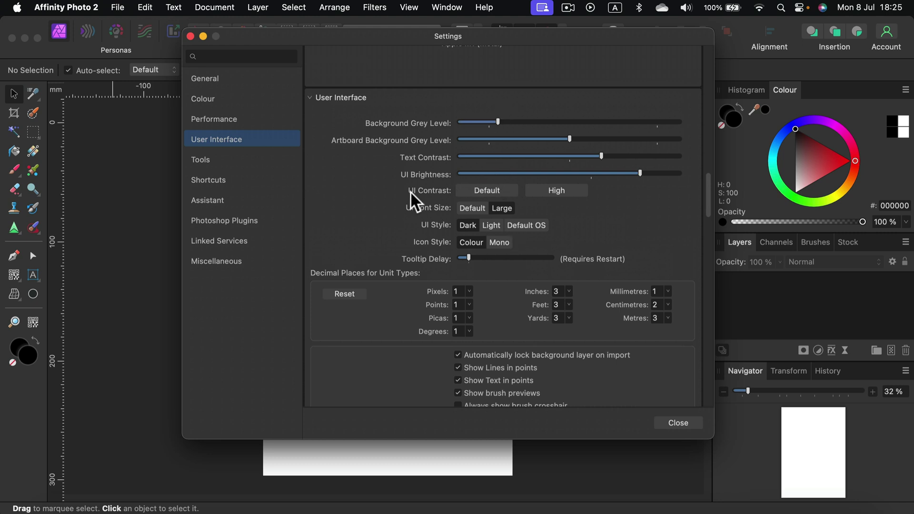
{"action": "left_click", "coordinate": [190, 36]}
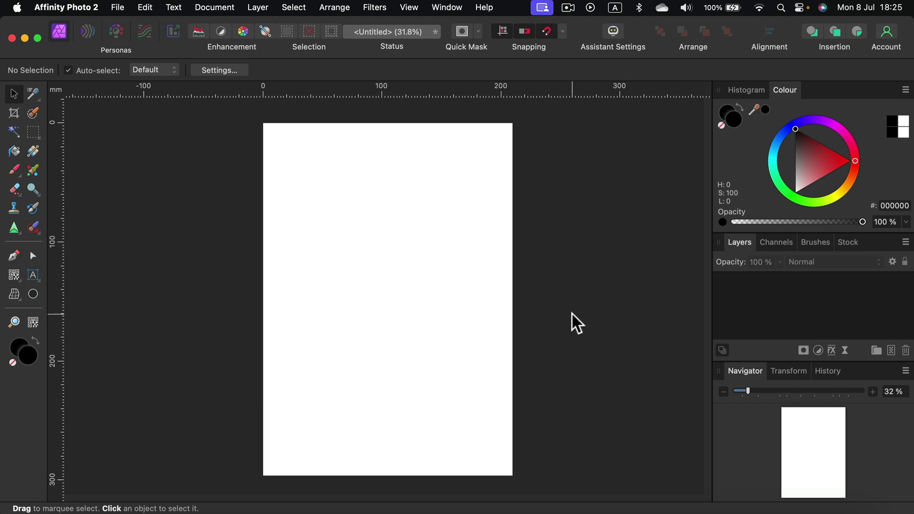
Step: Float the Colour, Brushes and Stock panels out, then close Stock and Colour
{"action": "left_click_drag", "start_coordinate": [779, 96], "coordinate": [495, 168]}
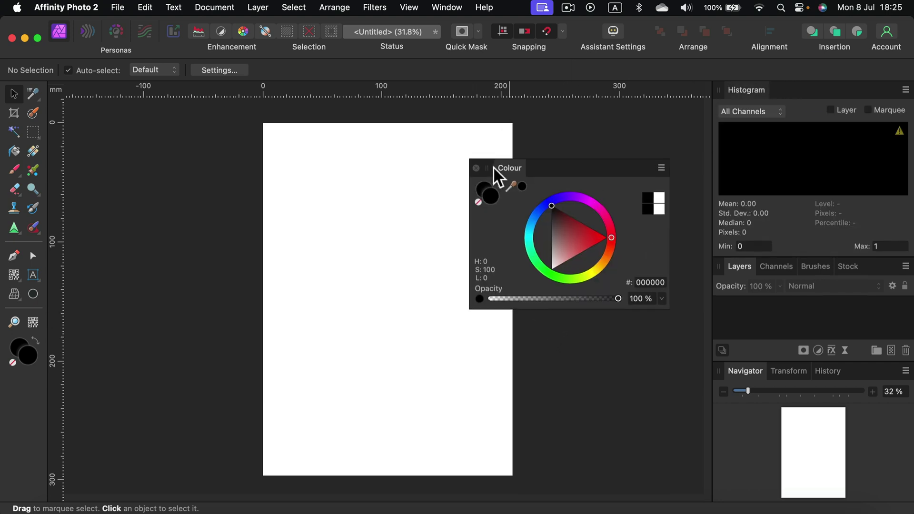
{"action": "mouse_move", "coordinate": [816, 267]}
{"action": "left_mouse_down"}
{"action": "mouse_move", "coordinate": [468, 288]}
{"action": "mouse_move", "coordinate": [367, 358]}
{"action": "left_mouse_up"}
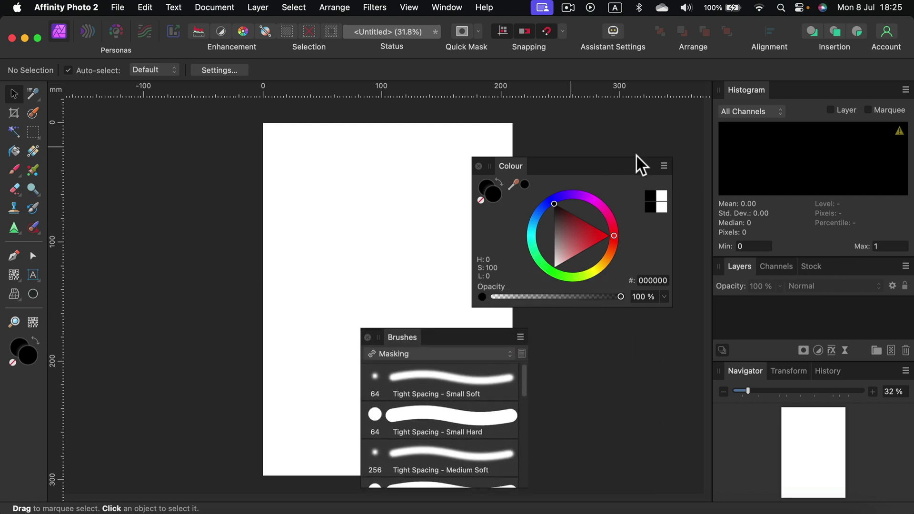
{"action": "mouse_move", "coordinate": [810, 266]}
{"action": "left_mouse_down"}
{"action": "mouse_move", "coordinate": [638, 245]}
{"action": "mouse_move", "coordinate": [241, 157]}
{"action": "left_mouse_up"}
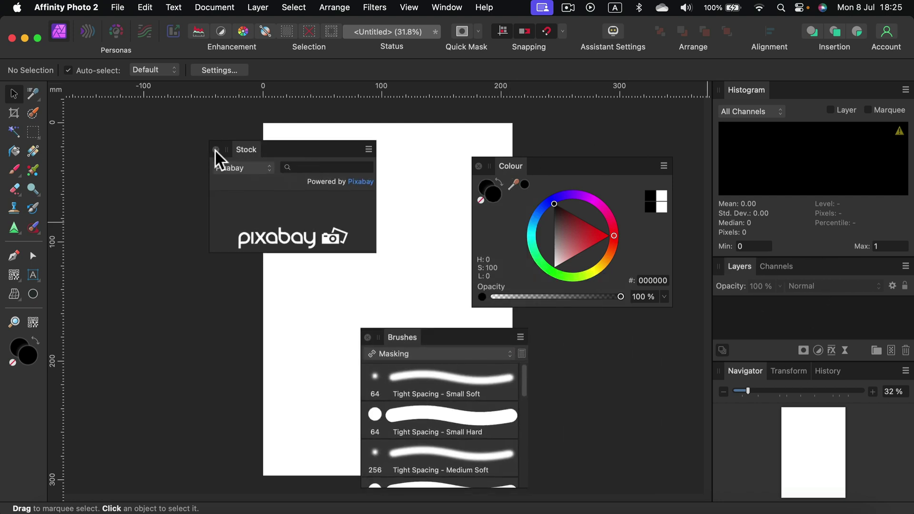
{"action": "left_click", "coordinate": [216, 149]}
{"action": "left_click", "coordinate": [479, 165]}
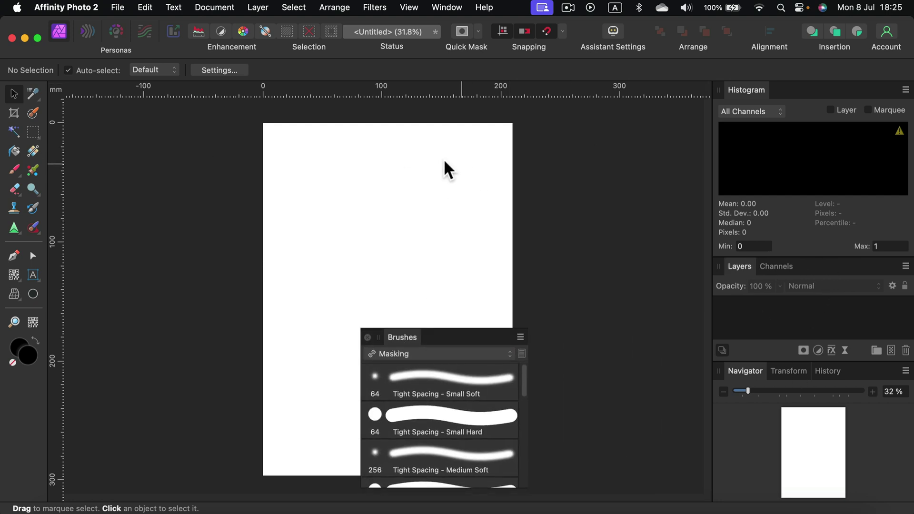
Step: Apply Window > Studio > Reset Studio and show the colour wheel panel
{"action": "left_click", "coordinate": [441, 6]}
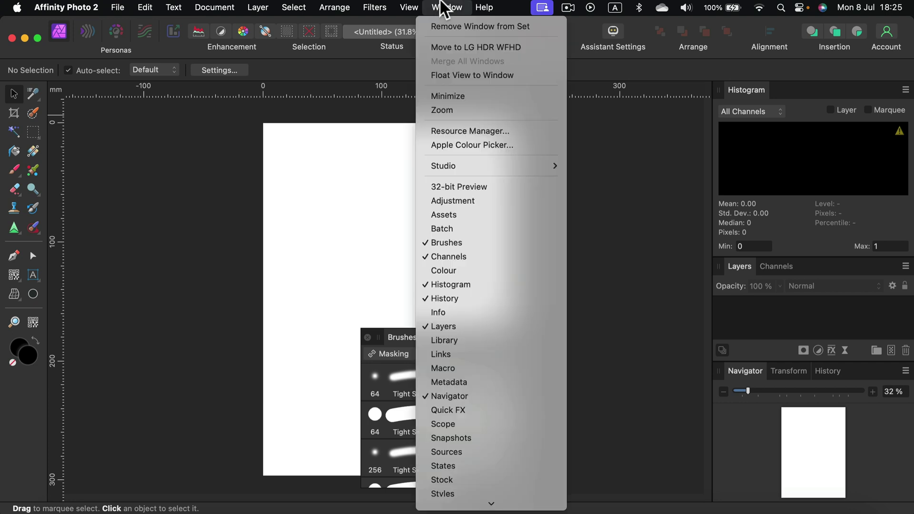
{"action": "mouse_move", "coordinate": [457, 168]}
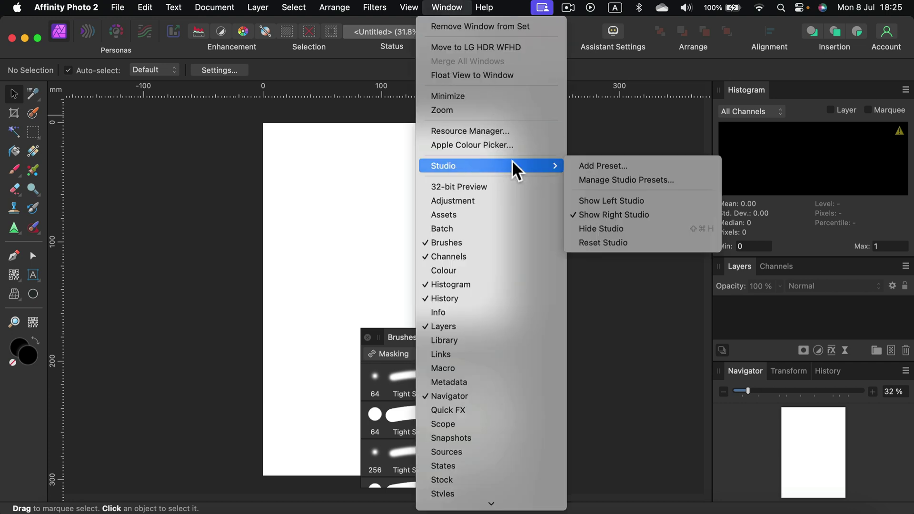
{"action": "left_click", "coordinate": [646, 244]}
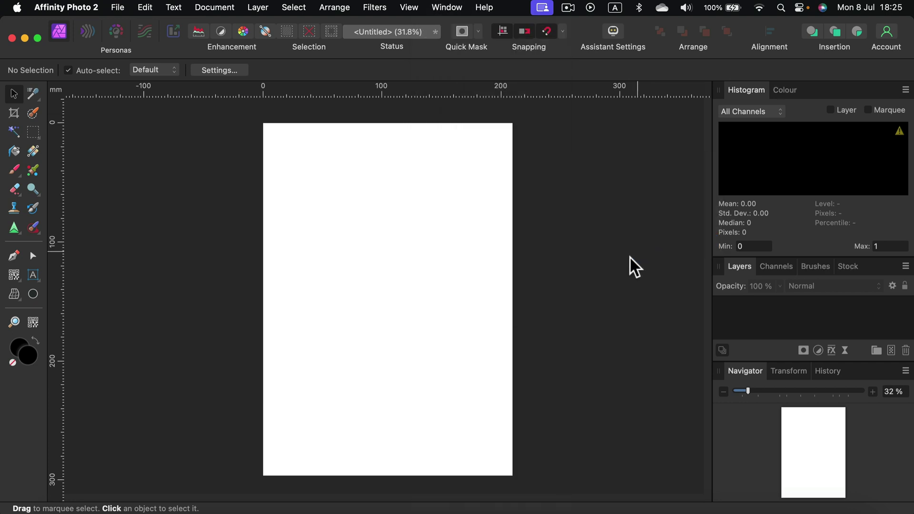
{"action": "left_click", "coordinate": [786, 91]}
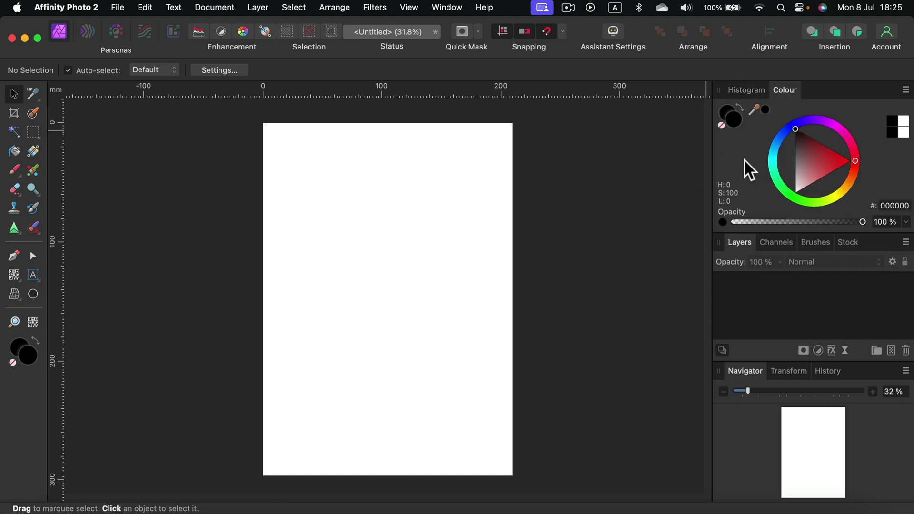
{"action": "key", "text": "Tab"}
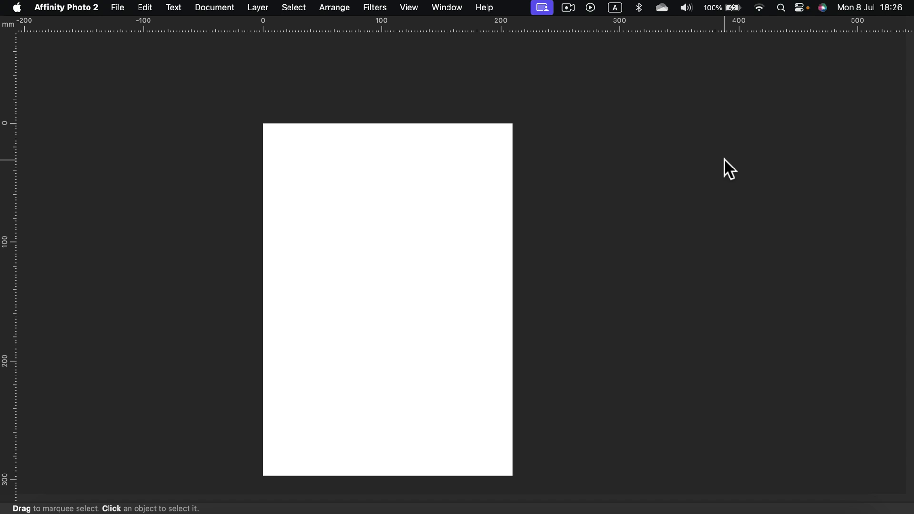
{"action": "key", "text": "Tab"}
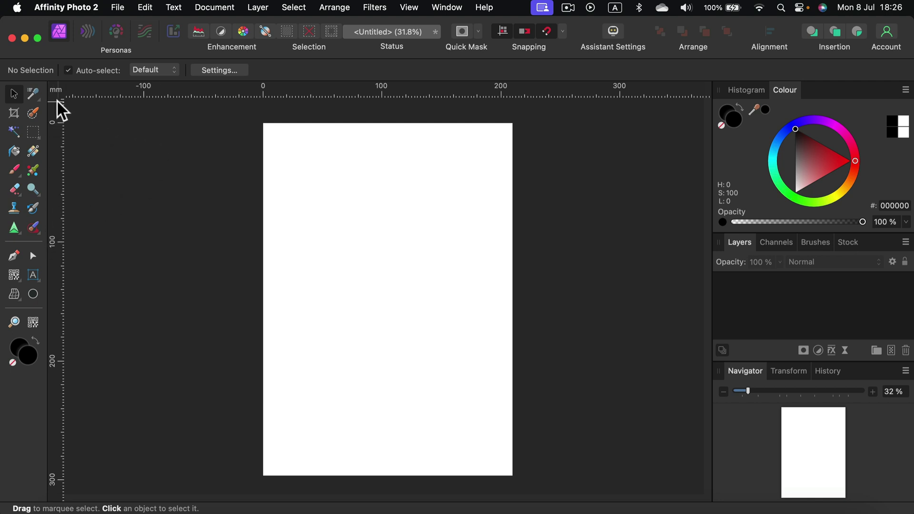
Step: Zoom the page in and out, fit it with Cmd+0, then zoom out with Cmd+minus
{"action": "scroll", "coordinate": [174, 175], "scroll_direction": "up", "scroll_amount": 5}
{"action": "scroll", "coordinate": [174, 177], "scroll_direction": "up", "scroll_amount": 4}
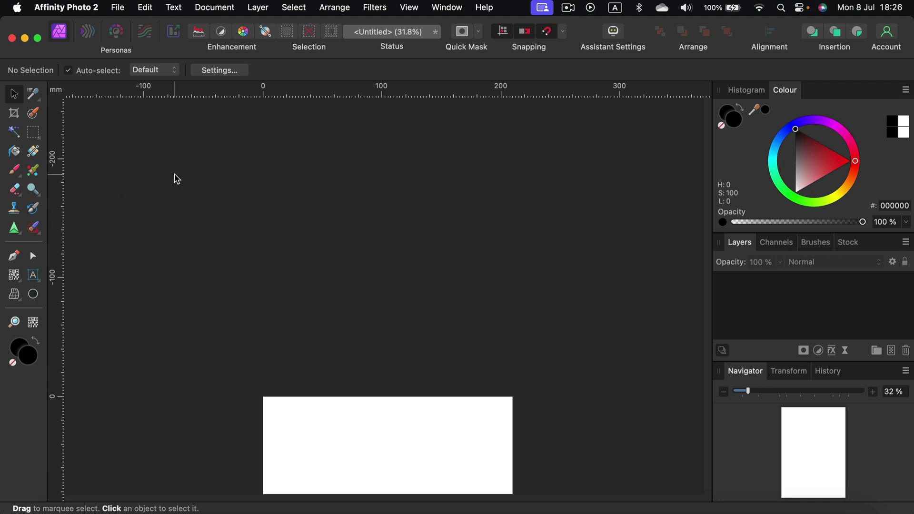
{"action": "scroll", "coordinate": [191, 191], "scroll_direction": "down", "scroll_amount": 15}
{"action": "scroll", "coordinate": [191, 193], "scroll_direction": "up", "scroll_amount": 10}
{"action": "scroll", "coordinate": [196, 185], "scroll_direction": "down", "scroll_amount": 1}
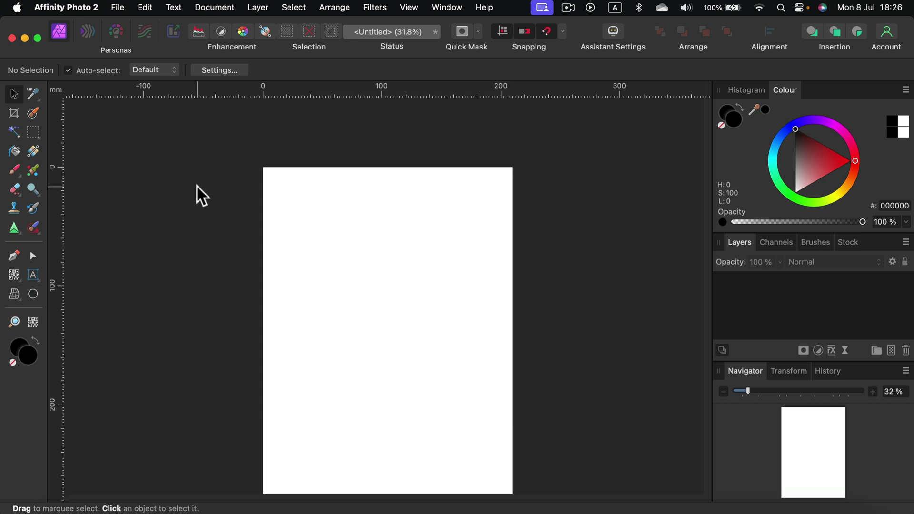
{"action": "key", "text": "super+minus"}
{"action": "key", "text": "super+minus"}
{"action": "key", "text": "super+minus"}
{"action": "key", "text": "super+minus"}
{"action": "key", "text": "super+minus"}
{"action": "key", "text": "super+minus"}
{"action": "key", "text": "super+minus"}
{"action": "key", "text": "super+minus"}
{"action": "key", "text": "super+minus"}
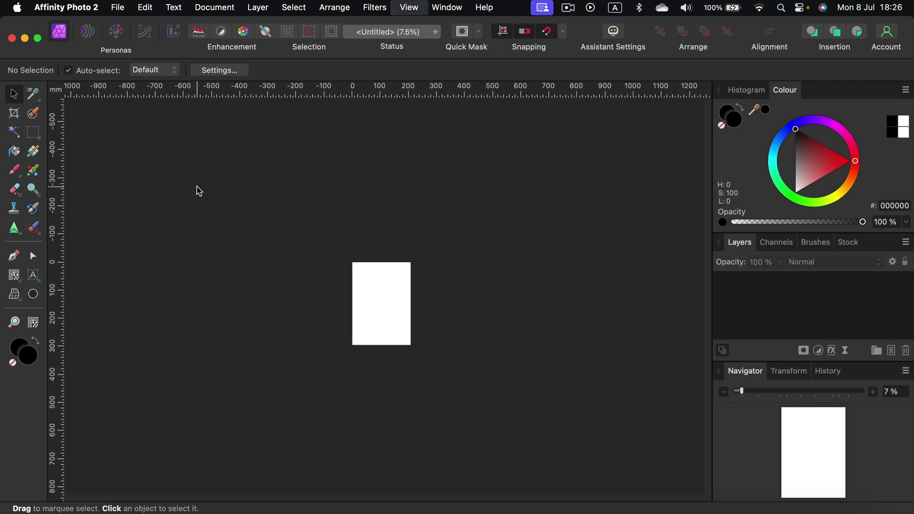
{"action": "key", "text": "super+minus"}
{"action": "key", "text": "super+minus"}
{"action": "key", "text": "super+minus"}
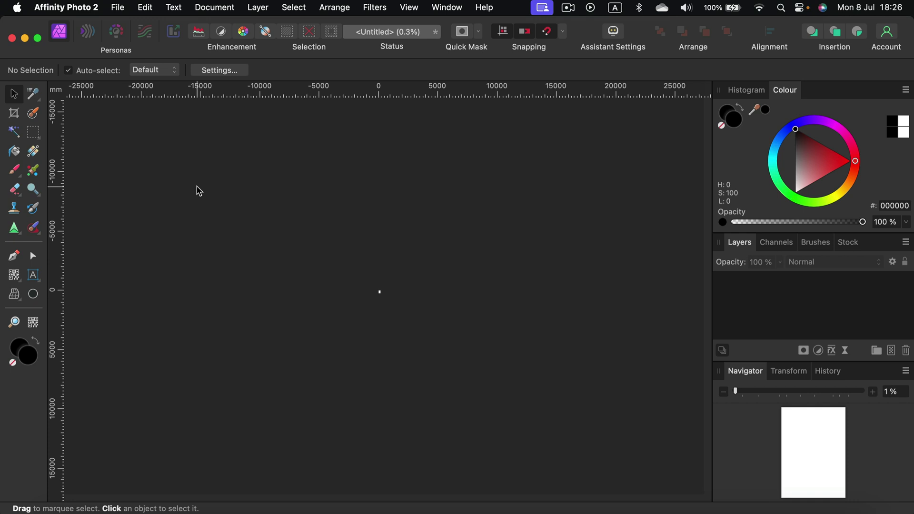
{"action": "key", "text": "super+0"}
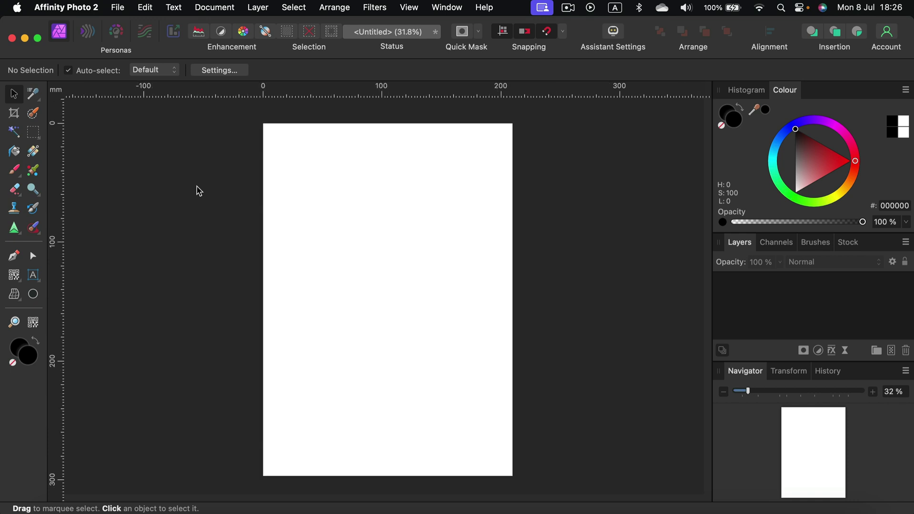
{"action": "key", "text": "super+minus"}
{"action": "key", "text": "super+minus"}
{"action": "key", "text": "super+minus"}
{"action": "key", "text": "super+minus"}
{"action": "key", "text": "super+minus"}
{"action": "key", "text": "super+minus"}
{"action": "key", "text": "super+minus"}
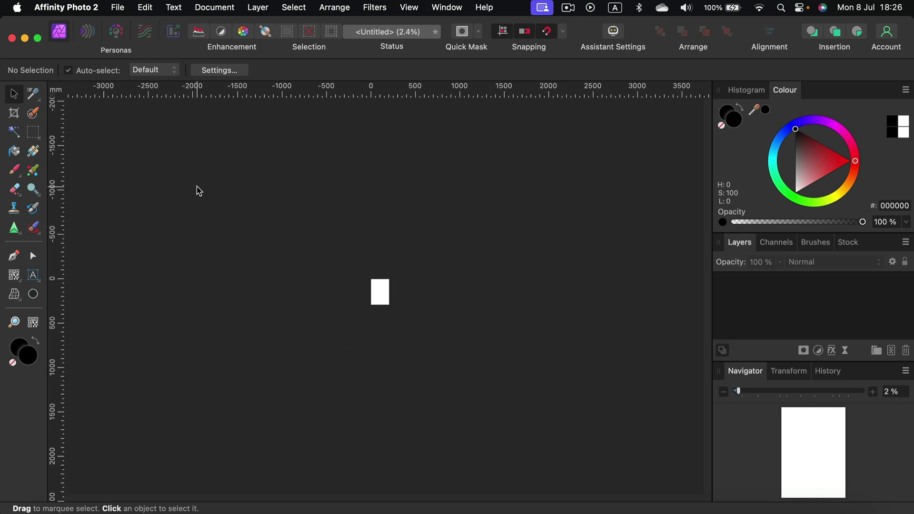
Step: Fit the whole blank page in the window with View > Zoom > Zoom to Fit
{"action": "left_click", "coordinate": [412, 7]}
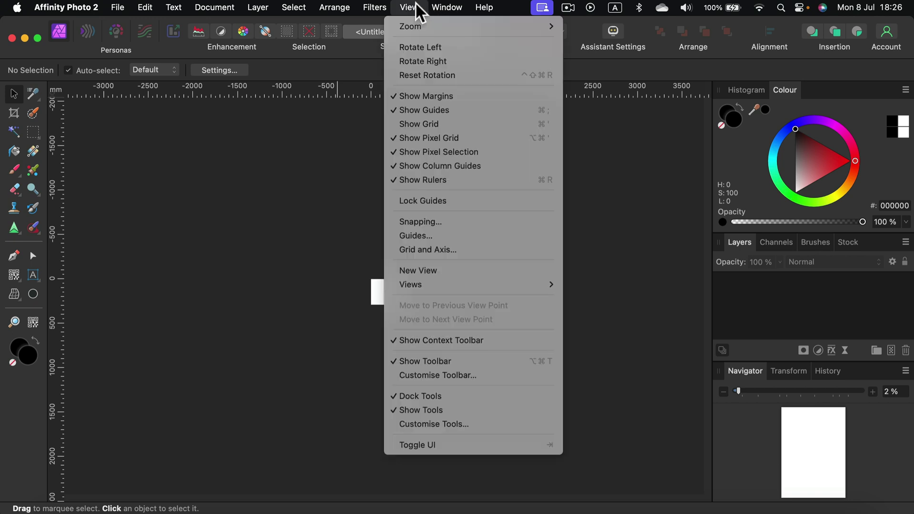
{"action": "mouse_move", "coordinate": [427, 27]}
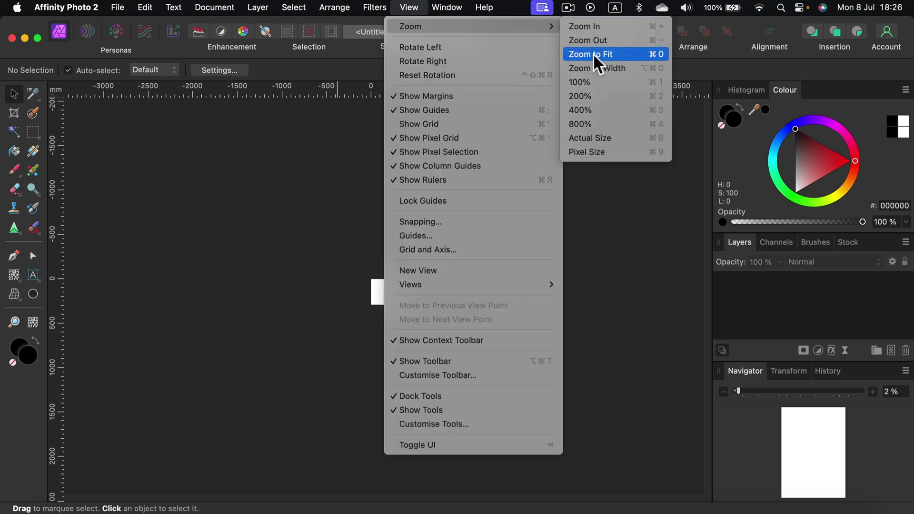
{"action": "left_click", "coordinate": [623, 54]}
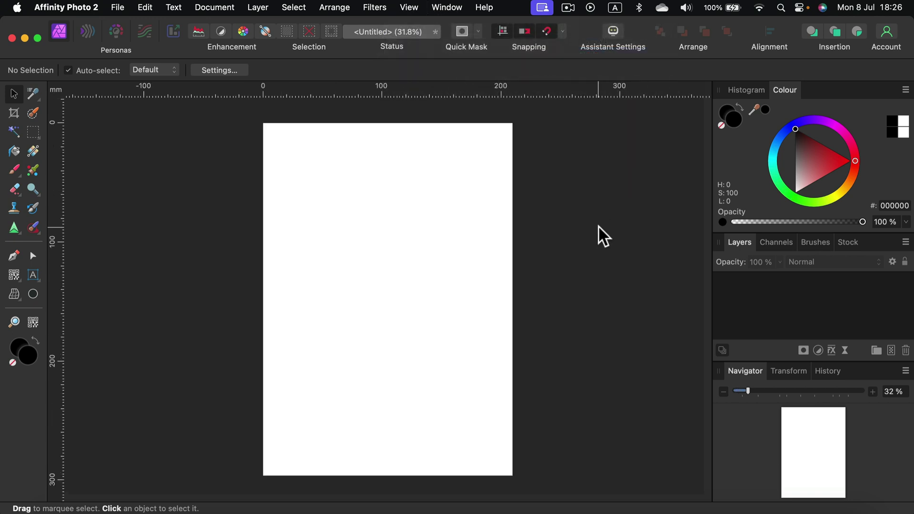